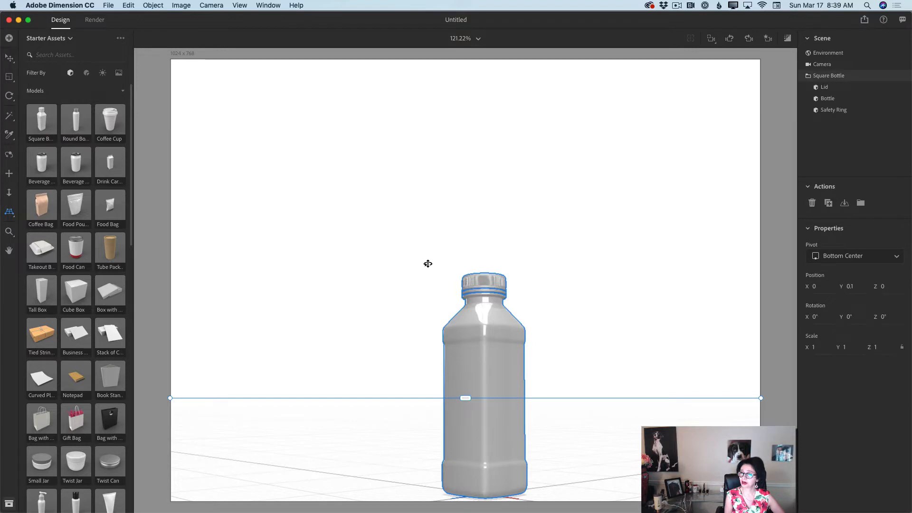
Step: Raise the square bottle to about X -0.6, Y 11.2, Z 1.5 and tilt it to about X 169°, Y -75°, Z 146°
key(v)
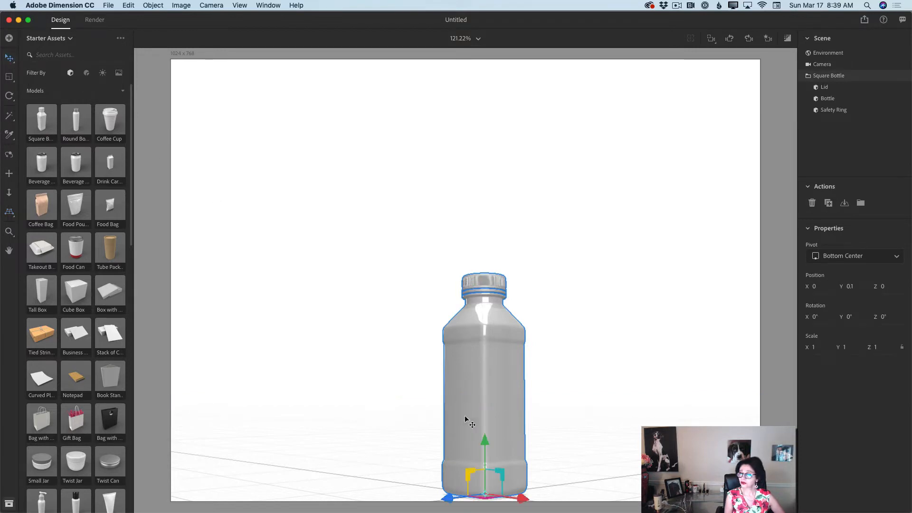
drag(484, 440, 481, 352)
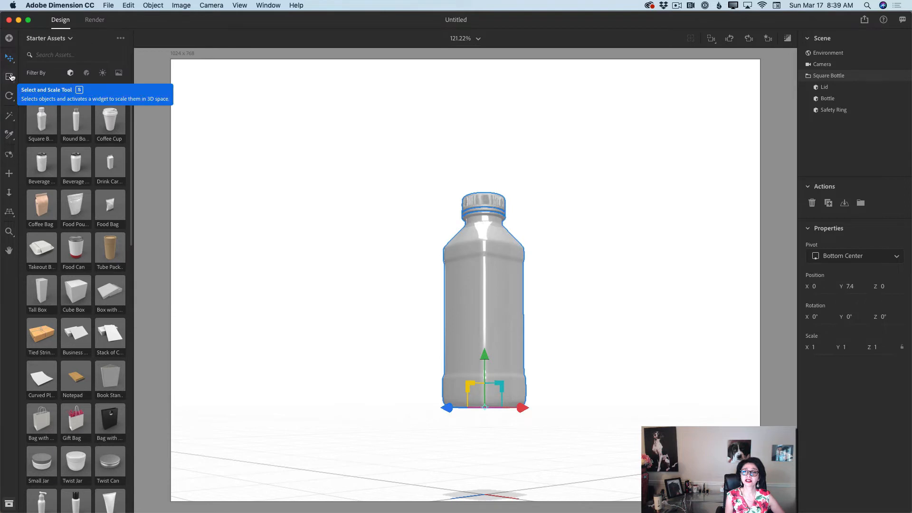
click(10, 96)
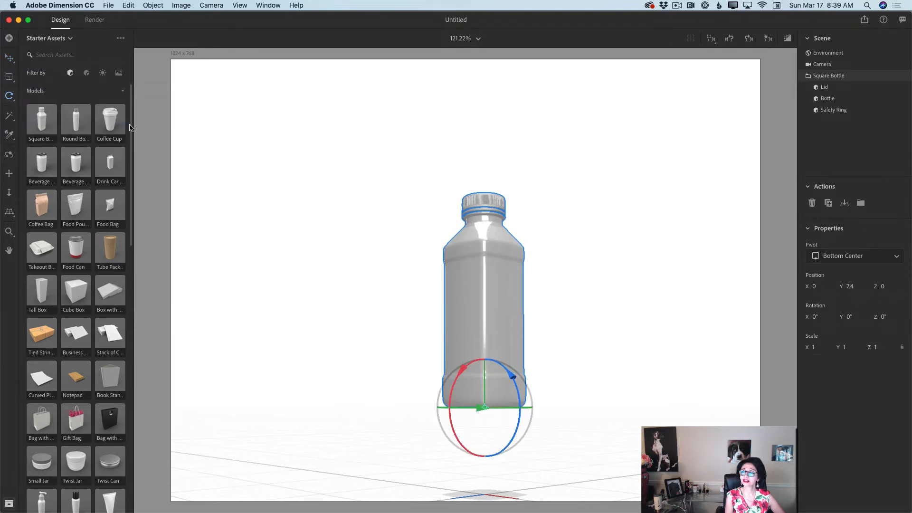
drag(492, 242, 262, 227)
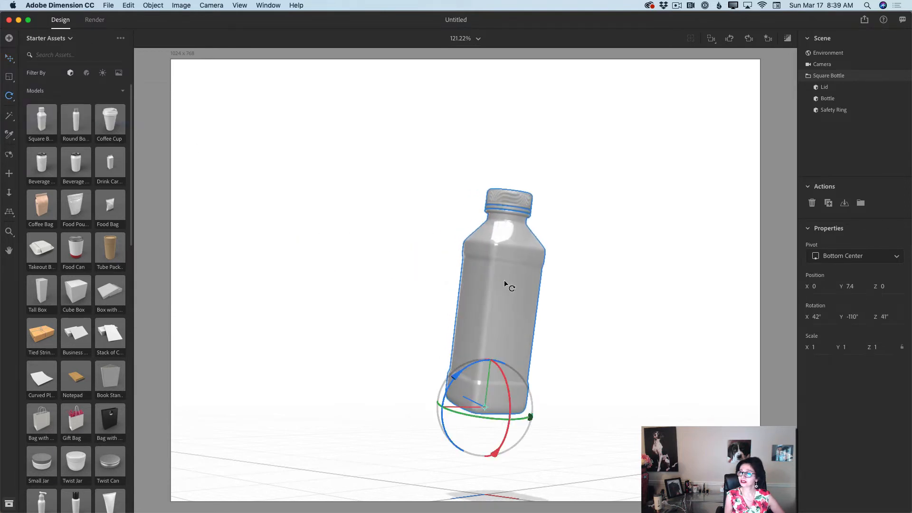
drag(496, 362, 449, 319)
click(10, 57)
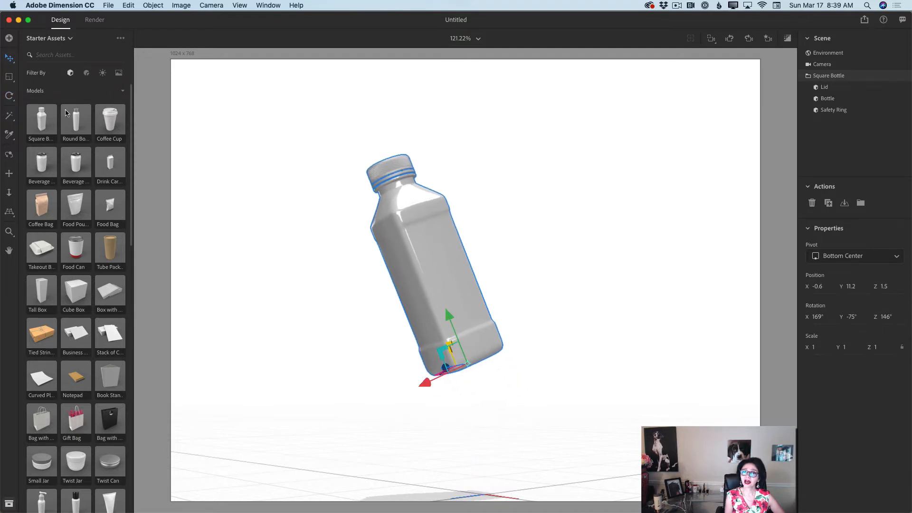
Step: Scale the whole square bottle uniformly to about 1.2 and apply the Diagonal Paper material to it
click(12, 77)
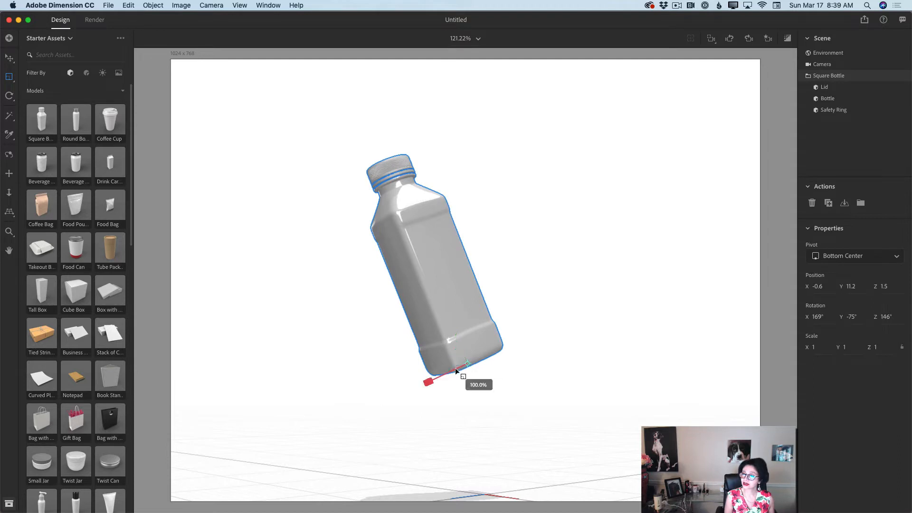
drag(455, 369, 483, 374)
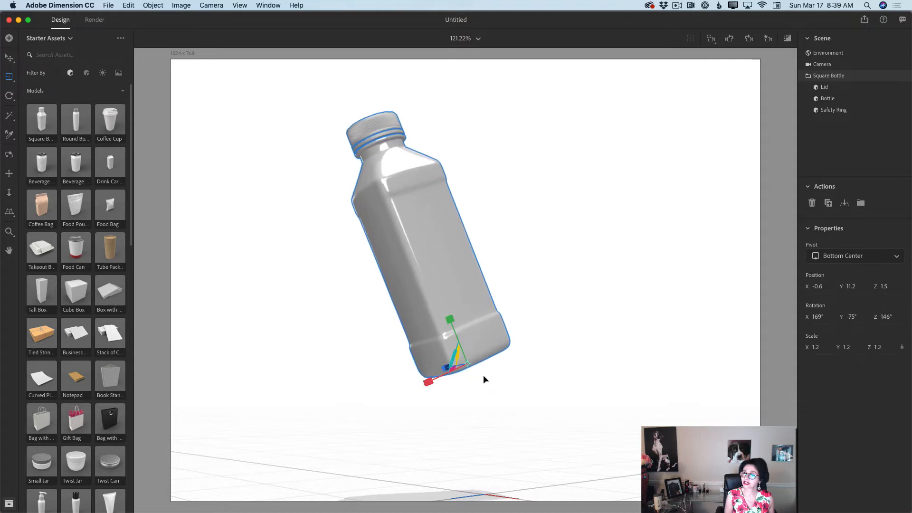
click(86, 73)
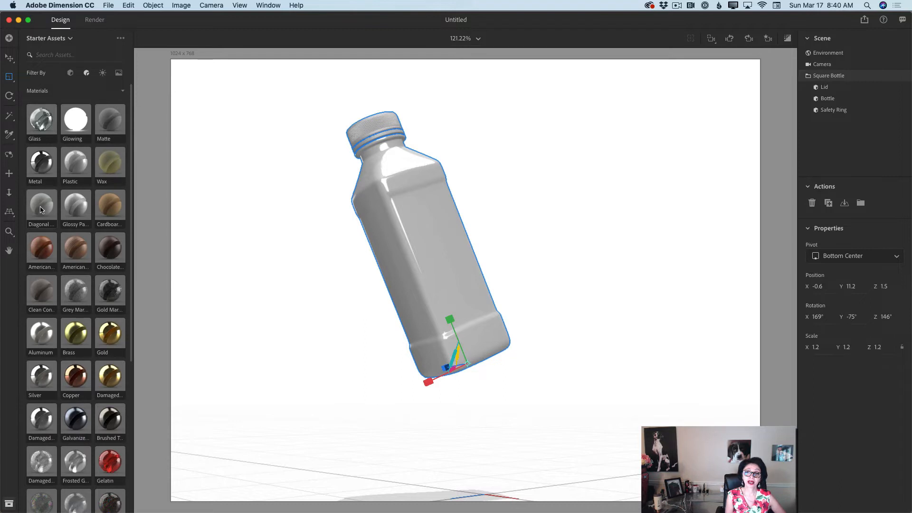
click(41, 210)
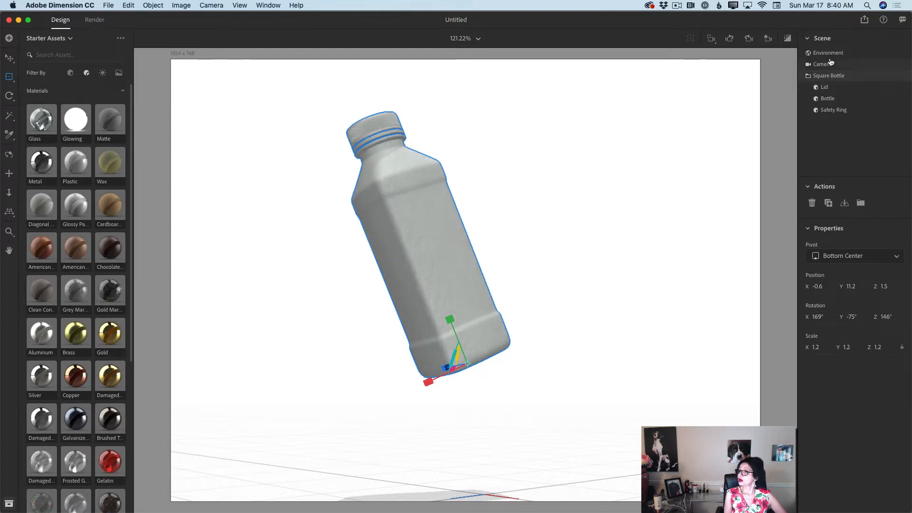
Step: Apply the Gold material to the lid and the Damaged Gold material to the safety ring
click(824, 88)
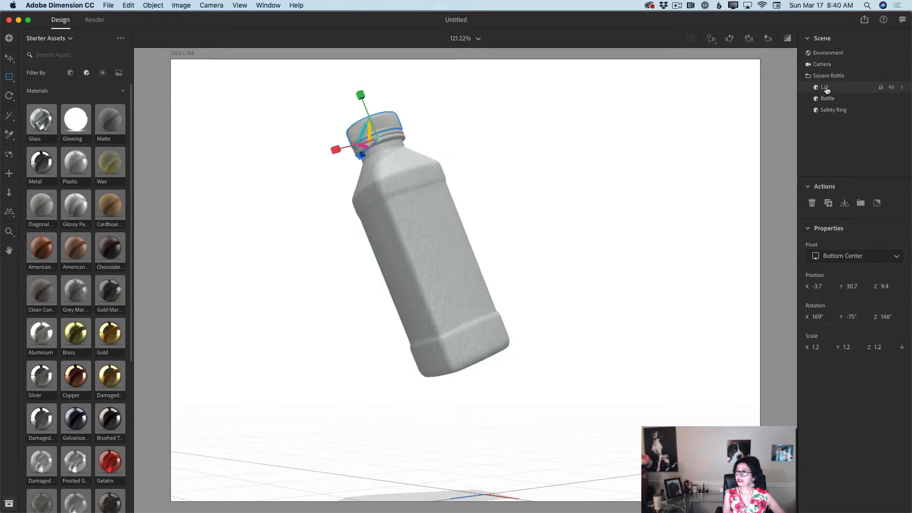
click(110, 334)
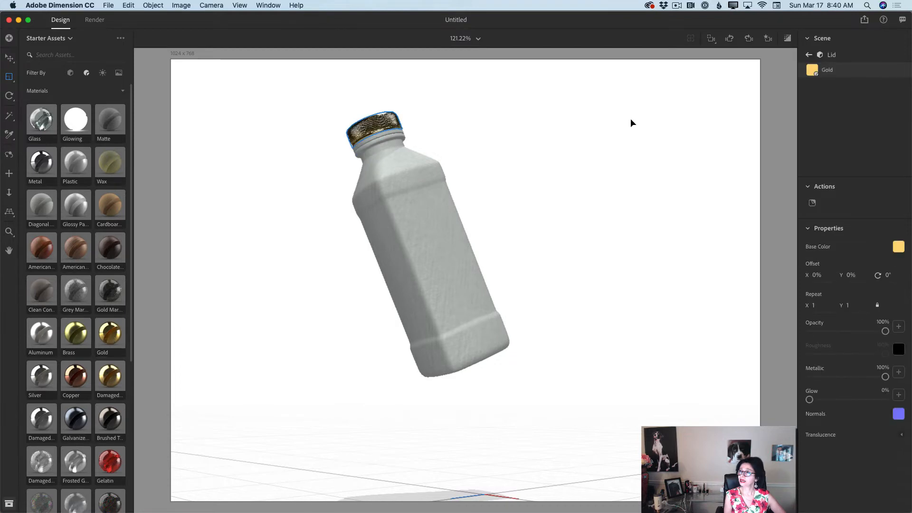
click(810, 55)
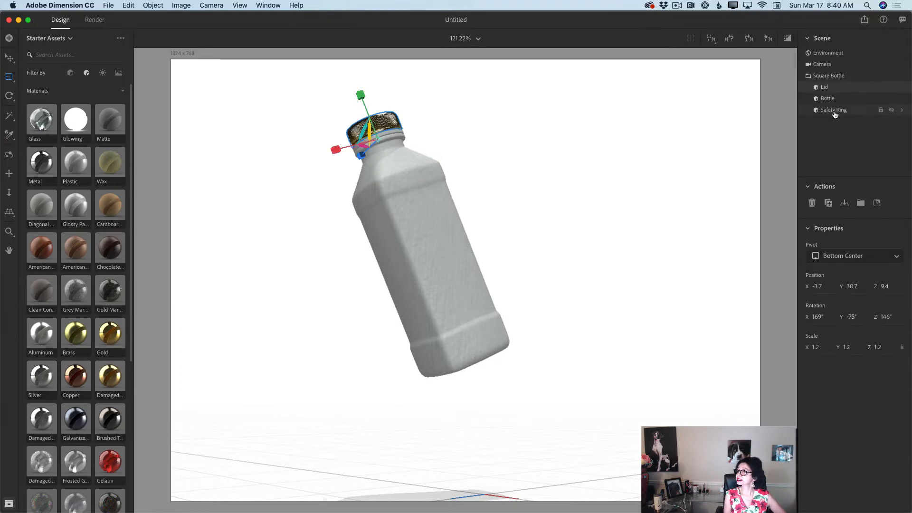
click(834, 112)
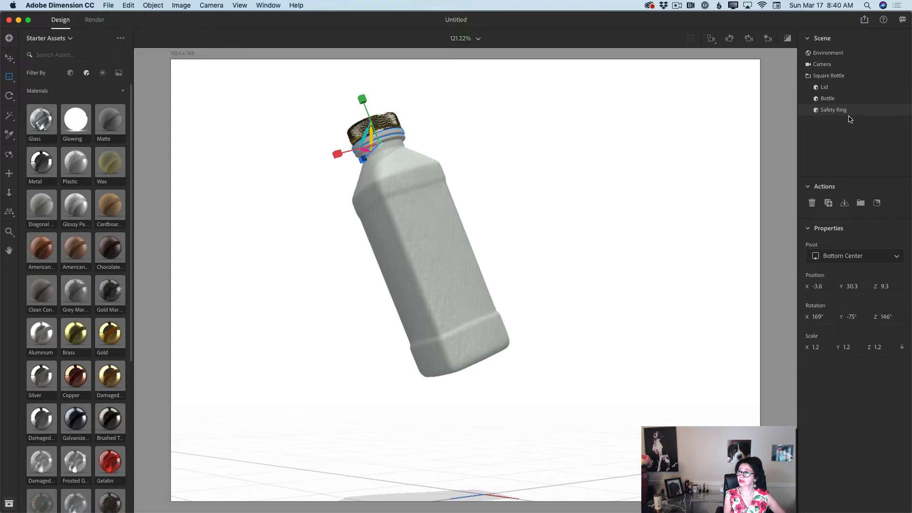
click(110, 382)
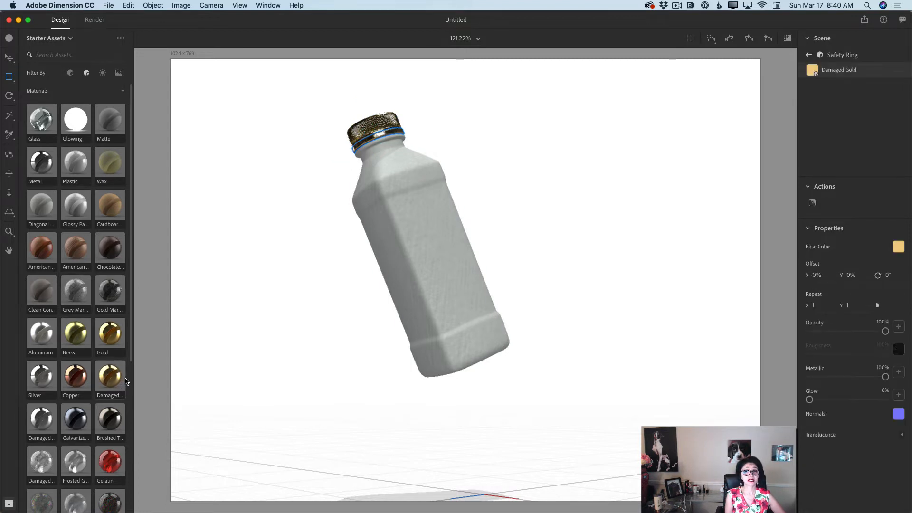
click(808, 55)
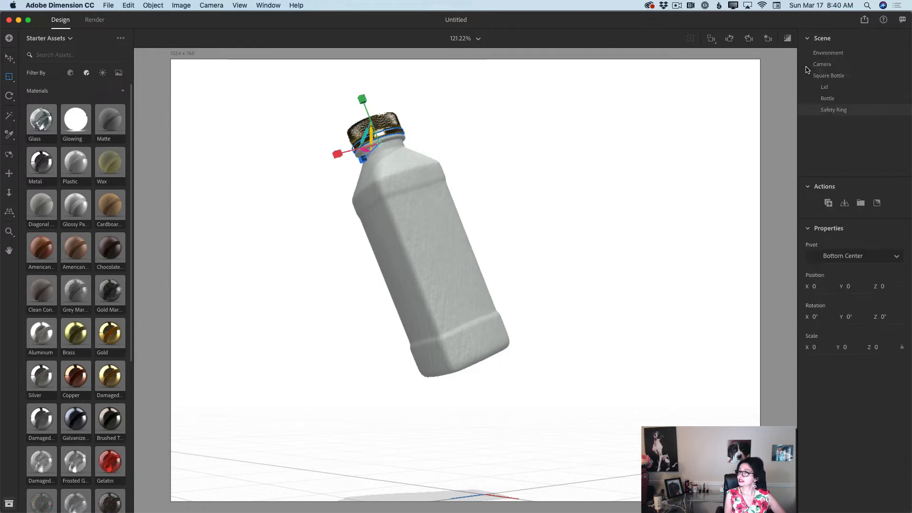
Step: Change the Bottle material's base color to a solid green, RGB 4, 209, 8, and set its metallic value to 76%
click(829, 101)
click(904, 101)
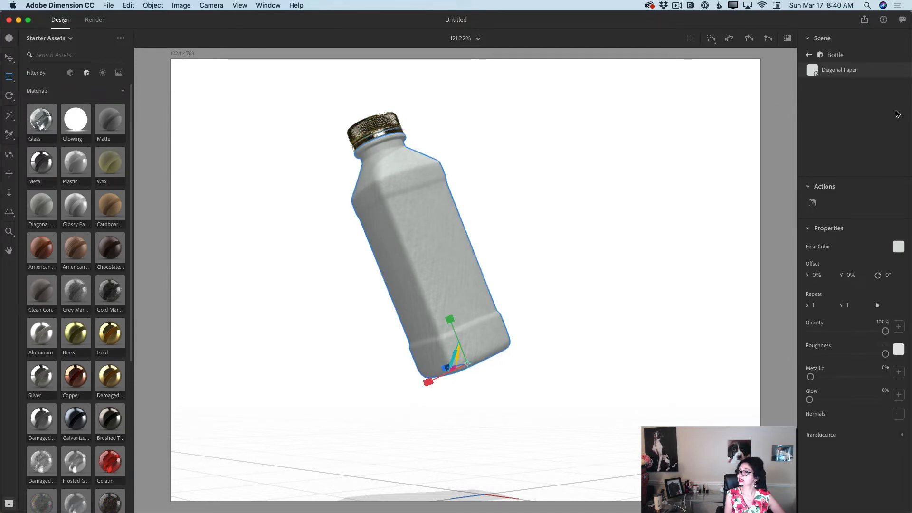
click(898, 246)
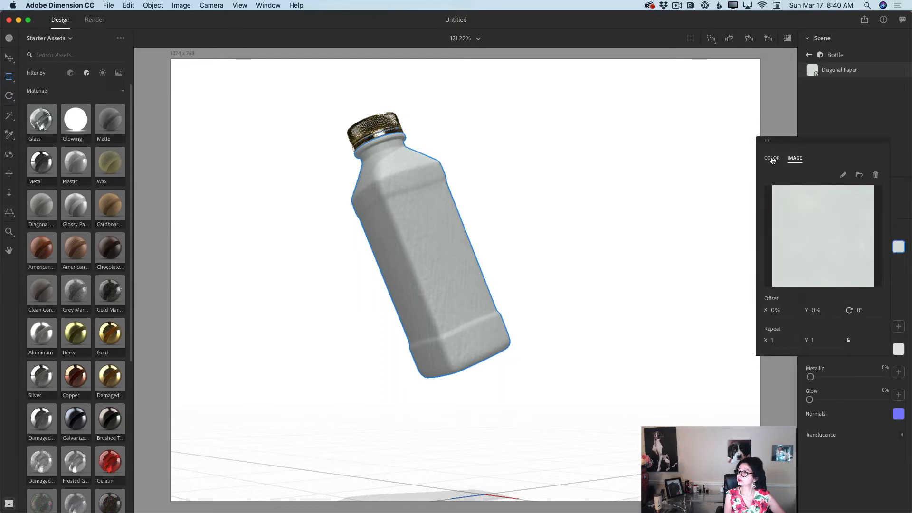
click(773, 160)
click(804, 258)
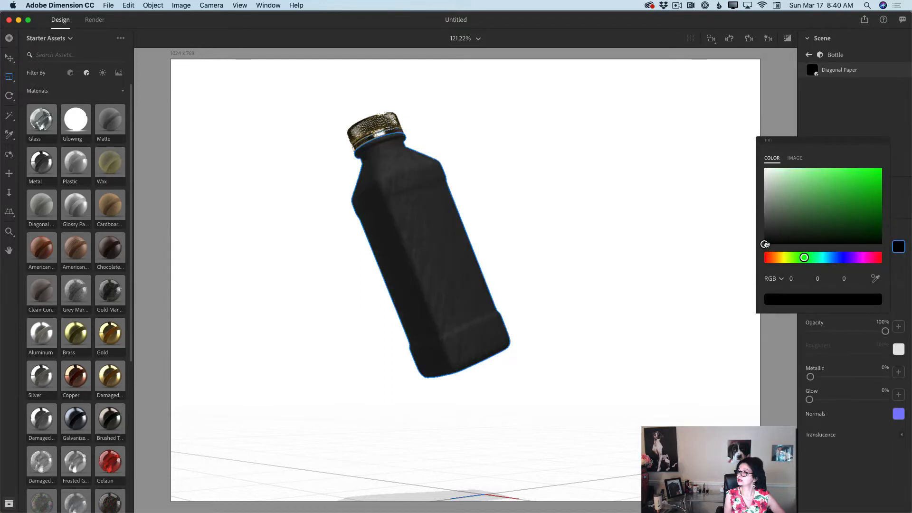
drag(765, 244, 880, 182)
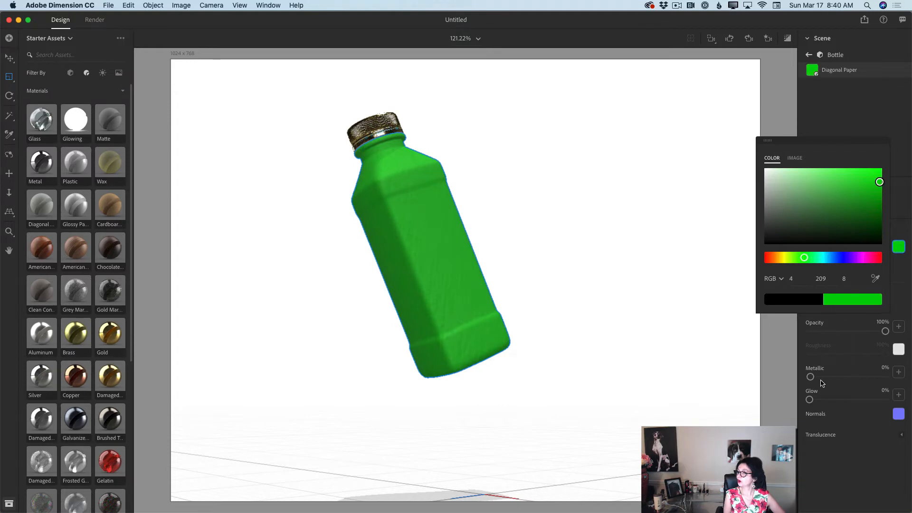
drag(811, 377, 867, 376)
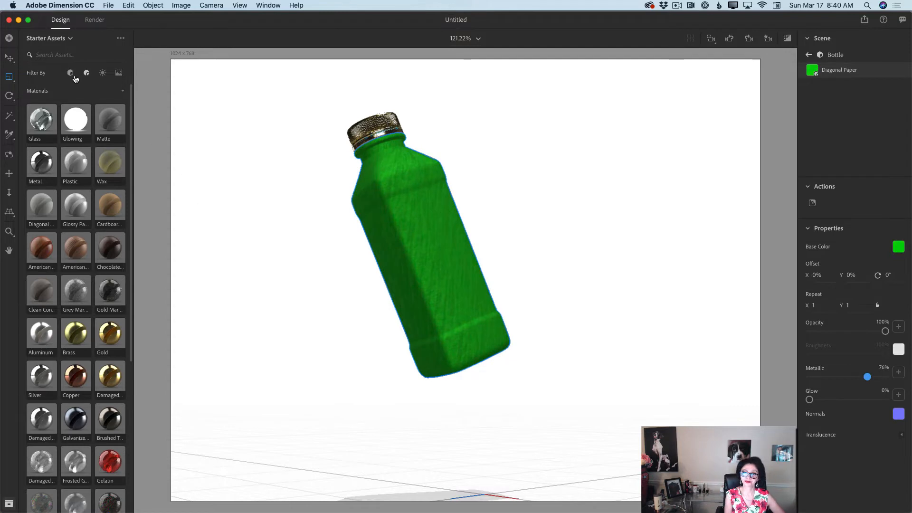
Step: Place the Earth image as a graphic on the bottle's front, rotate it to about -22° to match the tilt, and shift it slightly down
click(119, 73)
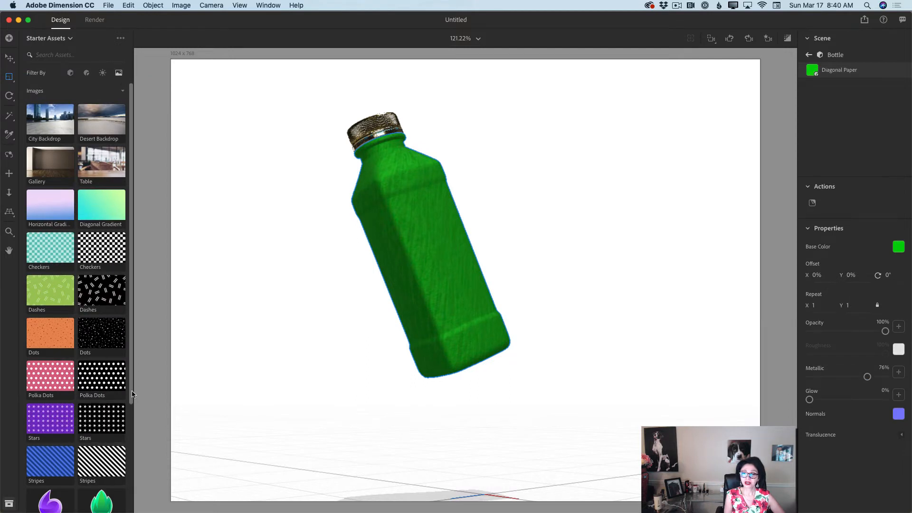
scroll(133, 456, down, 5)
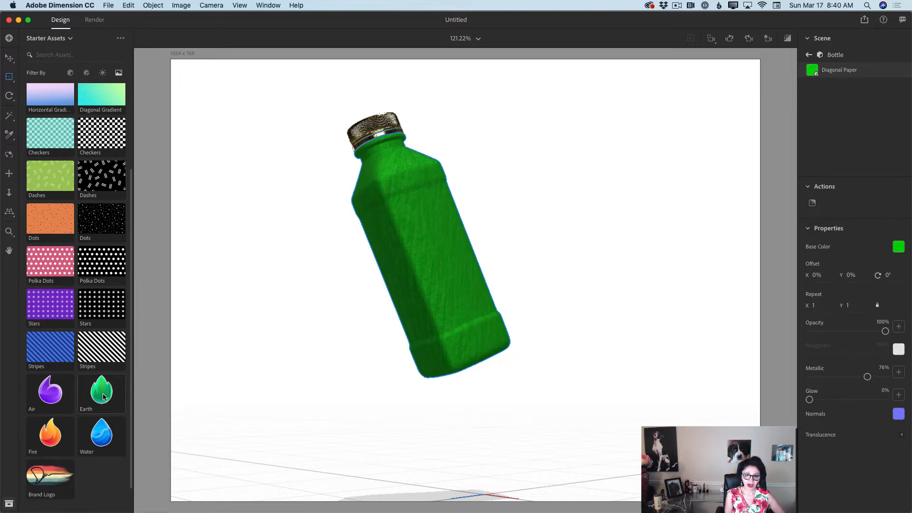
drag(101, 398, 439, 234)
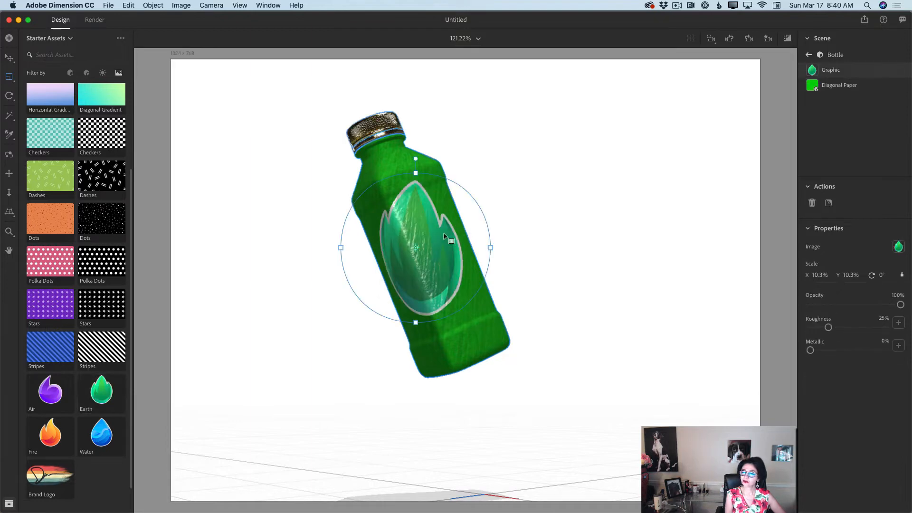
drag(414, 166, 374, 176)
mouse_move(423, 275)
mouse_down()
mouse_move(438, 284)
mouse_move(426, 290)
mouse_up()
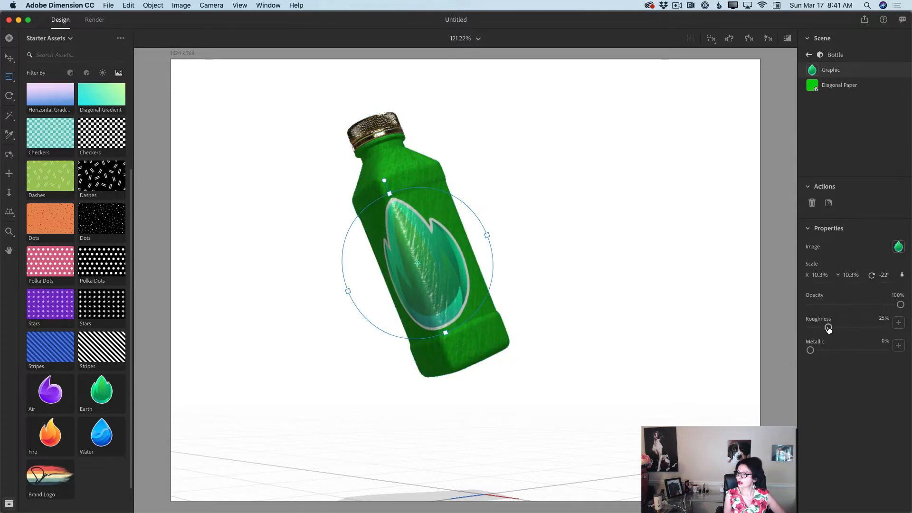
Step: Set the Earth graphic's roughness to 86% and metallic to 94%, and return to the whole Square Bottle group
drag(828, 328, 876, 327)
drag(811, 350, 881, 350)
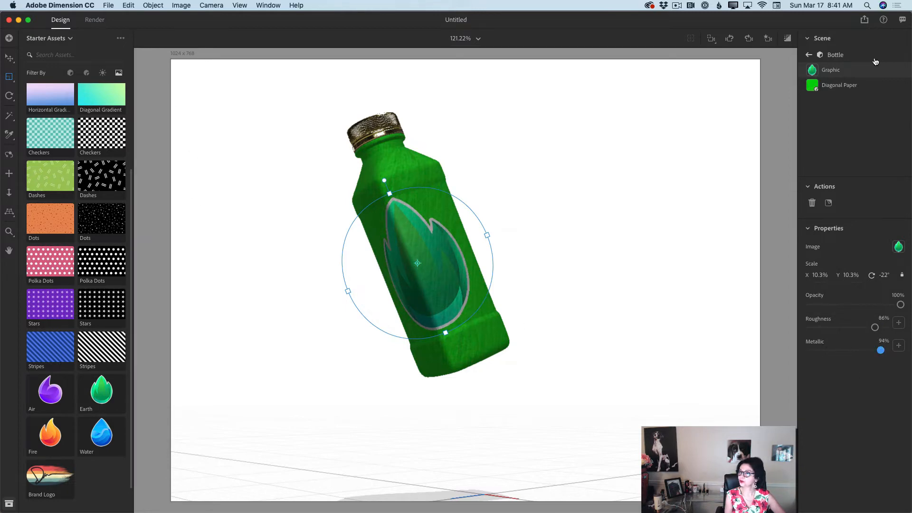
click(809, 56)
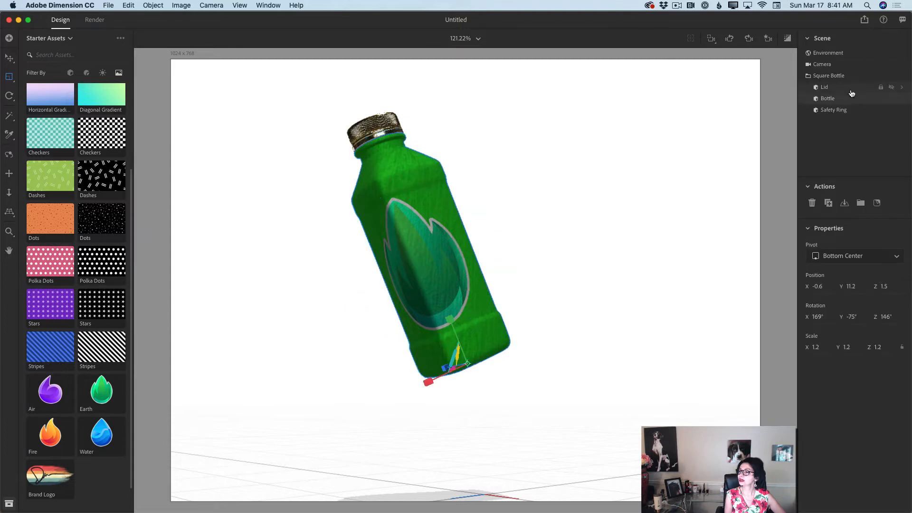
click(830, 78)
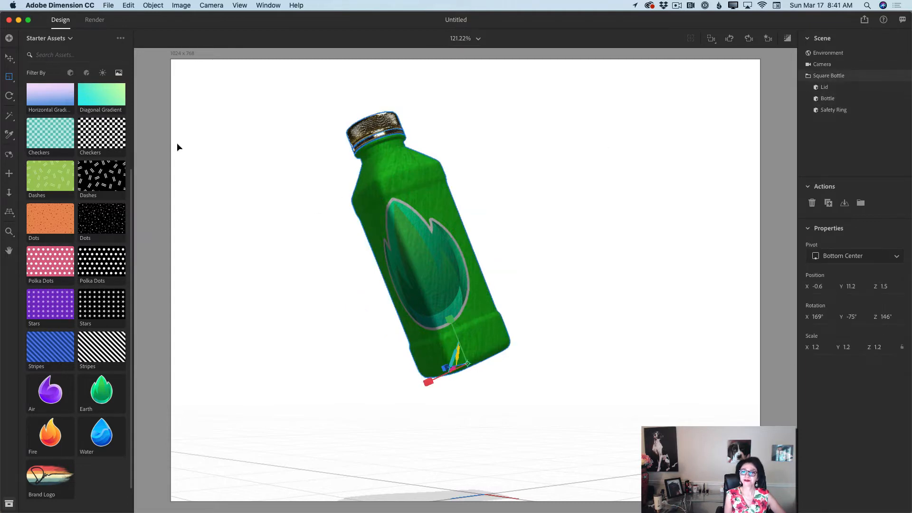
Step: Add the Splash C model and position it around the bottle's base at about X -1.4, Y 9.6, Z 3, rotated about -11° on Y
click(71, 73)
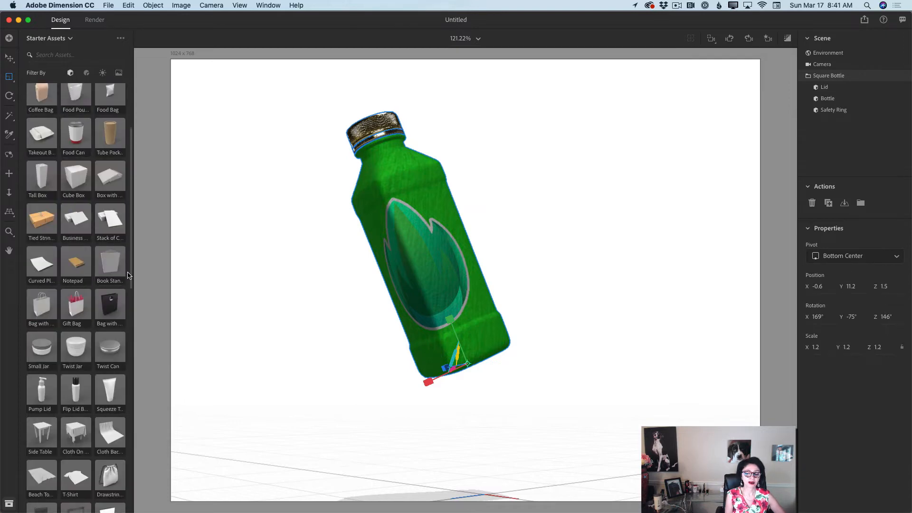
drag(133, 270, 136, 377)
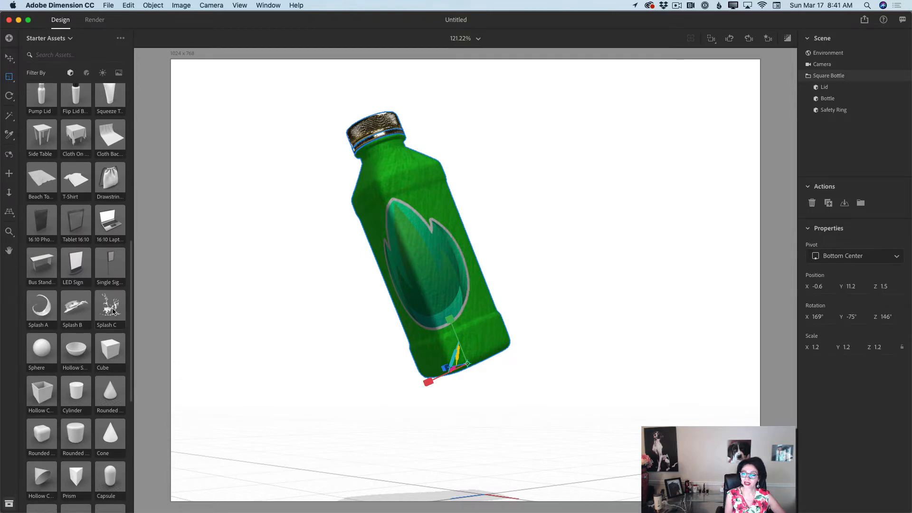
click(114, 312)
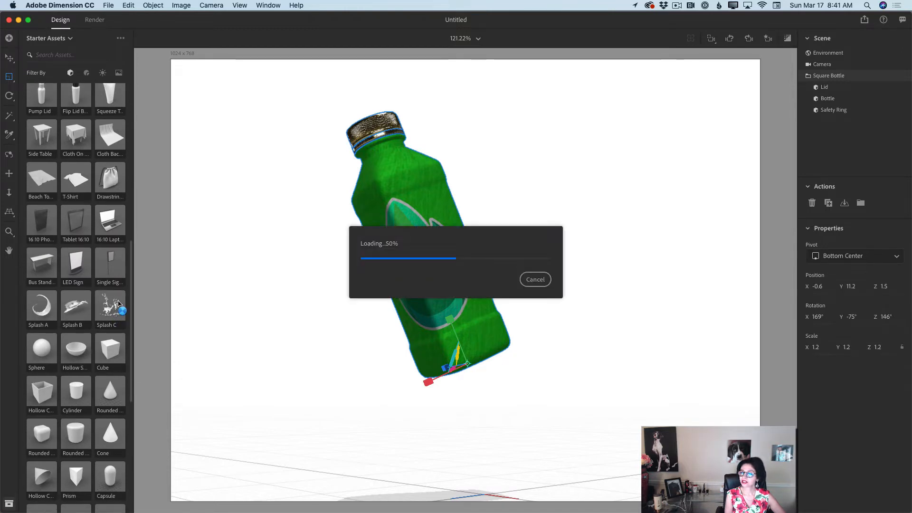
click(11, 59)
drag(427, 447, 469, 335)
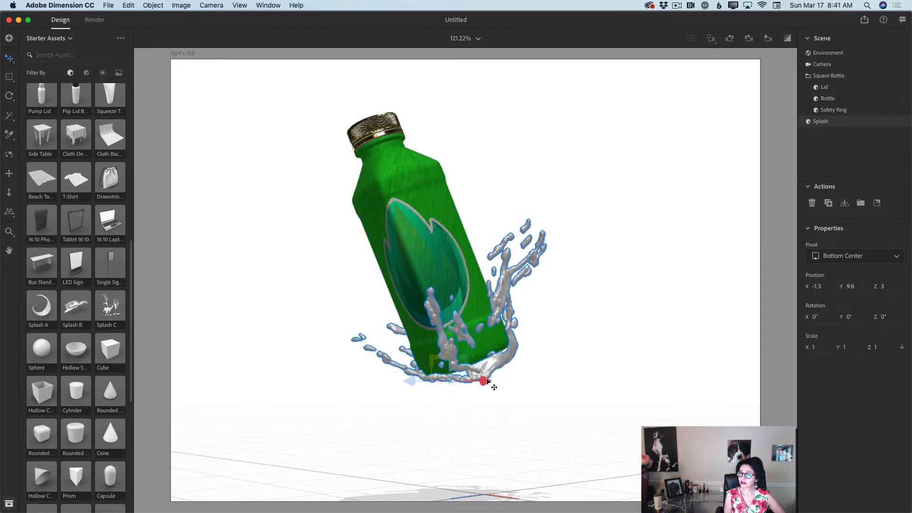
drag(483, 373, 404, 381)
click(14, 98)
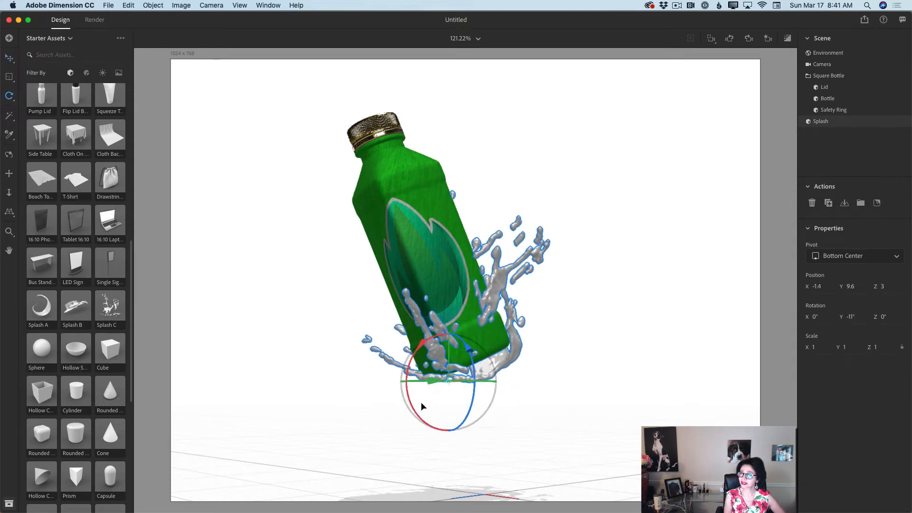
Step: Apply the Water material to the splash and return to the scene's object list
click(86, 72)
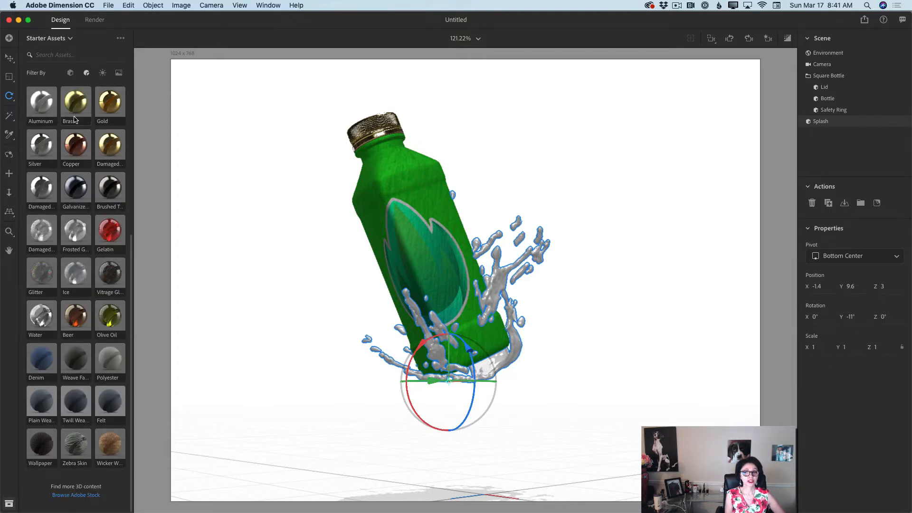
click(44, 318)
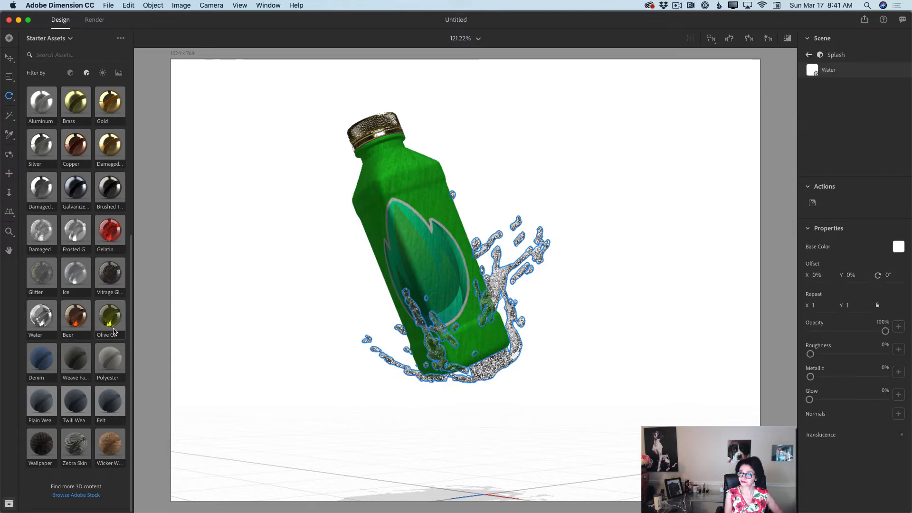
click(808, 56)
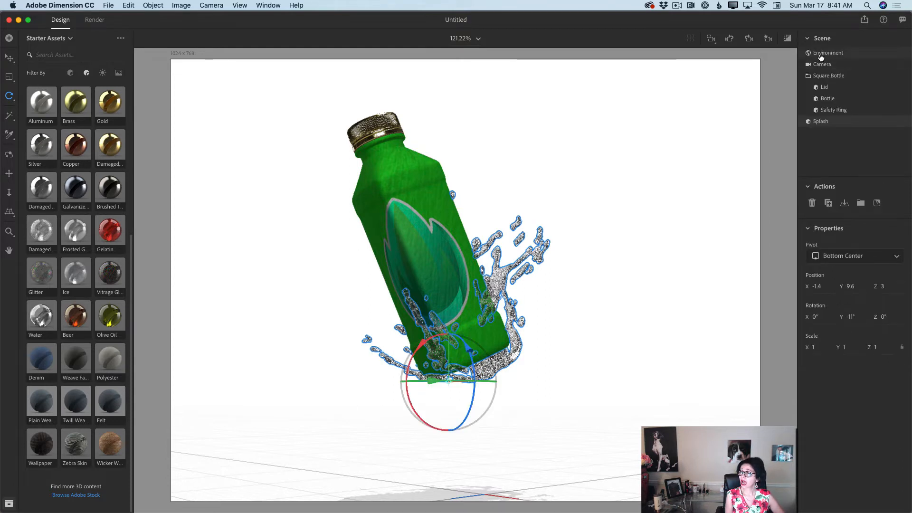
Step: Set the environment background to the turquoise-to-green Diagonal Gradient image and raise the environment light intensity to 145%
click(822, 54)
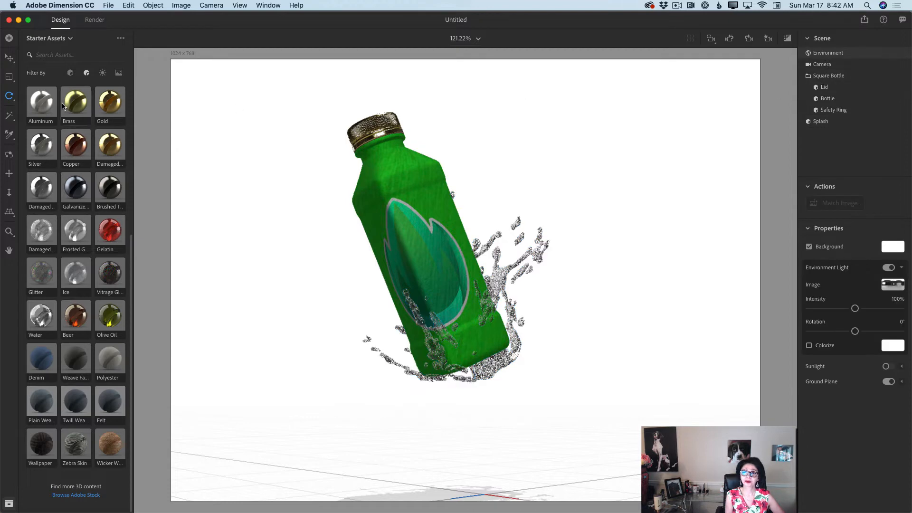
click(119, 74)
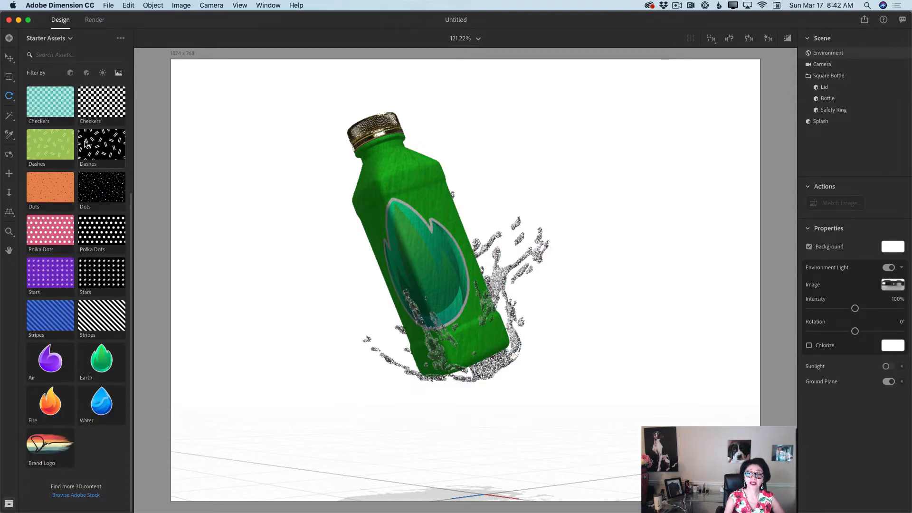
scroll(85, 144, up, 3)
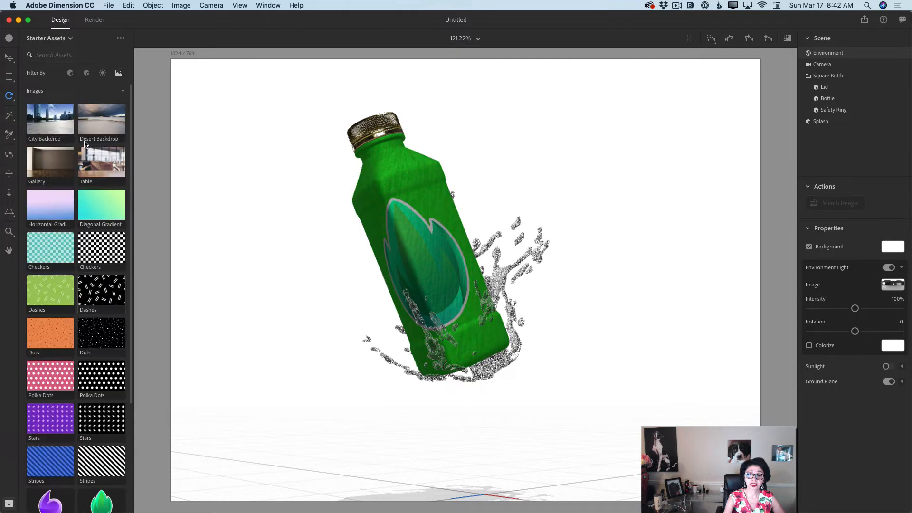
click(107, 210)
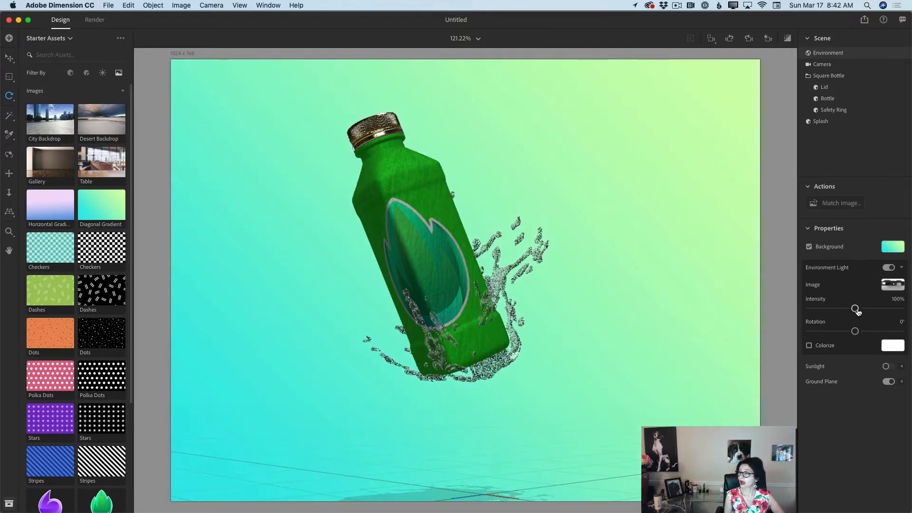
drag(855, 308, 876, 308)
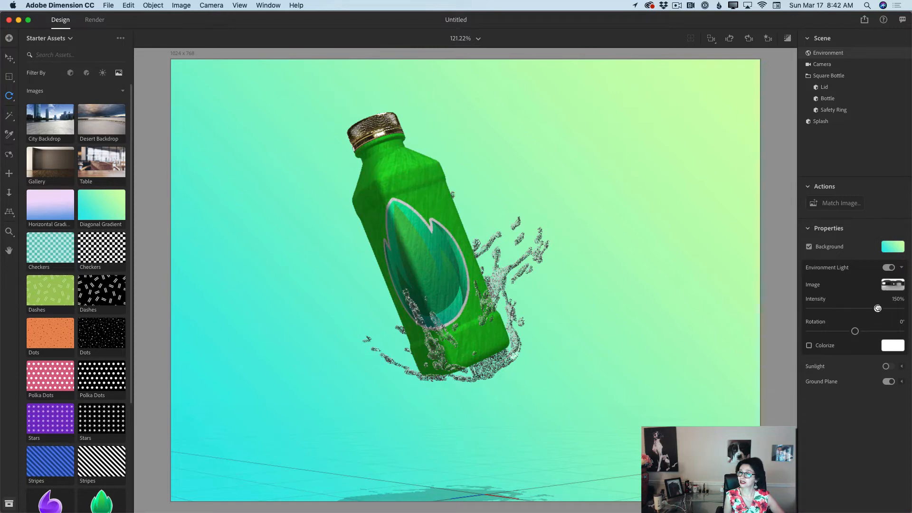
drag(877, 308, 876, 308)
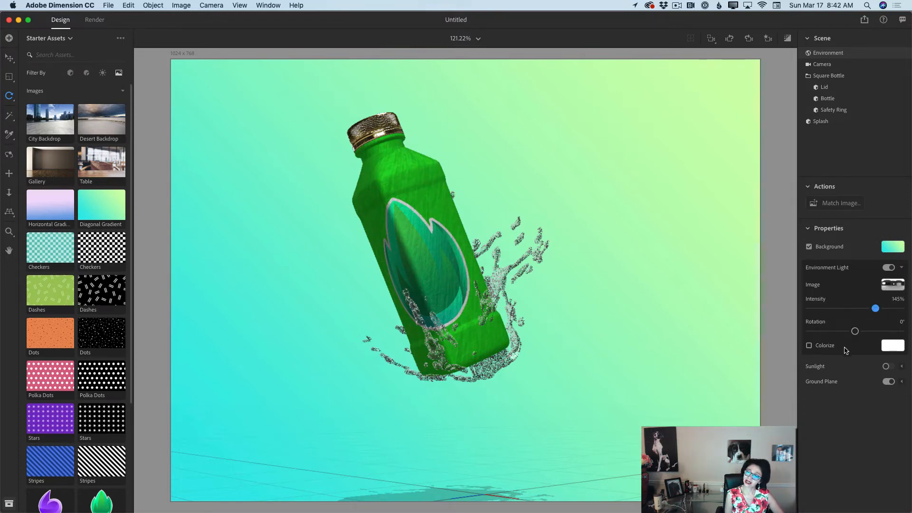
Step: Light the scene with the Topanga Forest environment at 200% intensity, rotated to about 95.6°
click(102, 73)
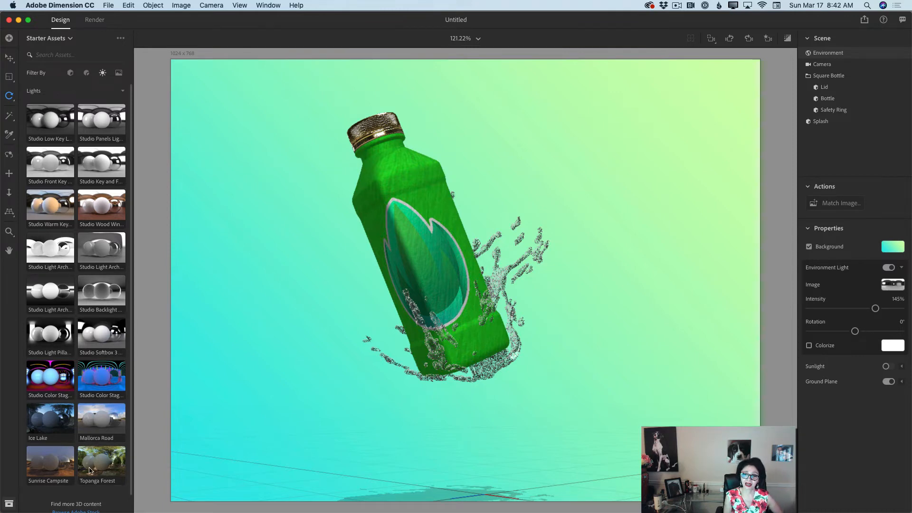
click(111, 475)
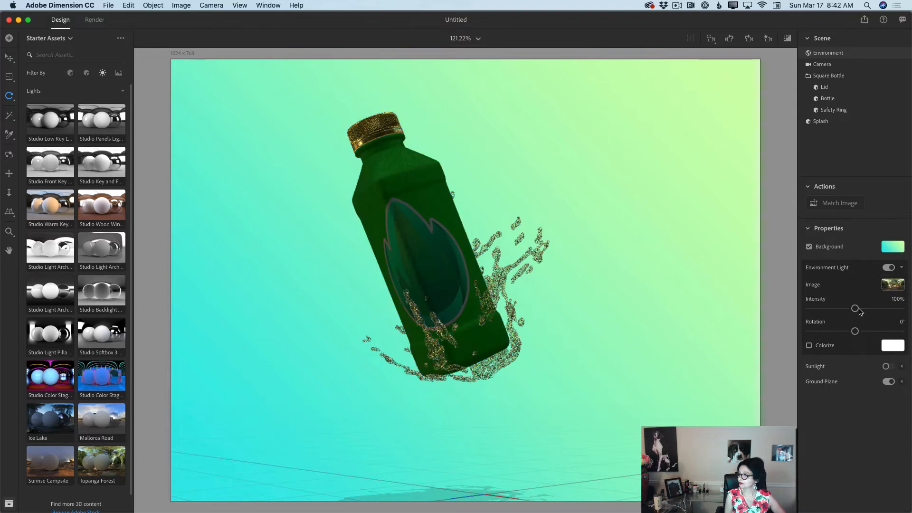
drag(857, 310, 901, 309)
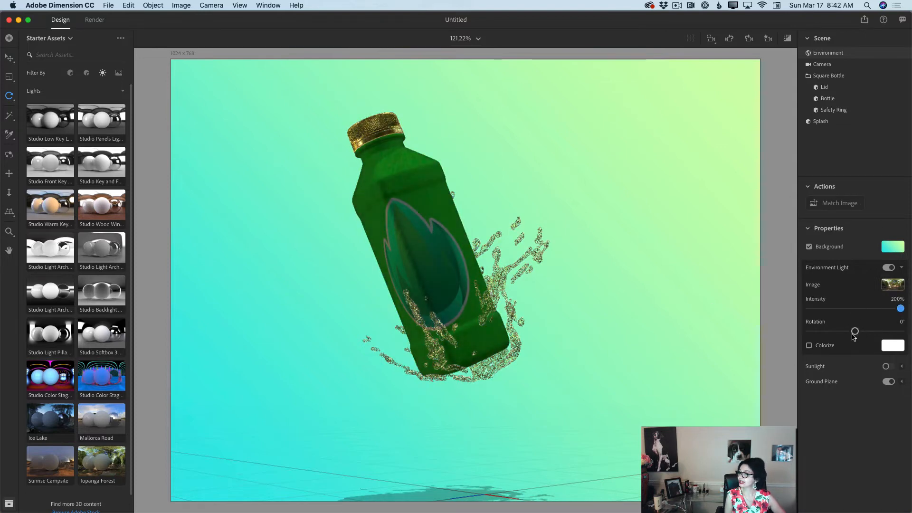
drag(855, 331, 878, 332)
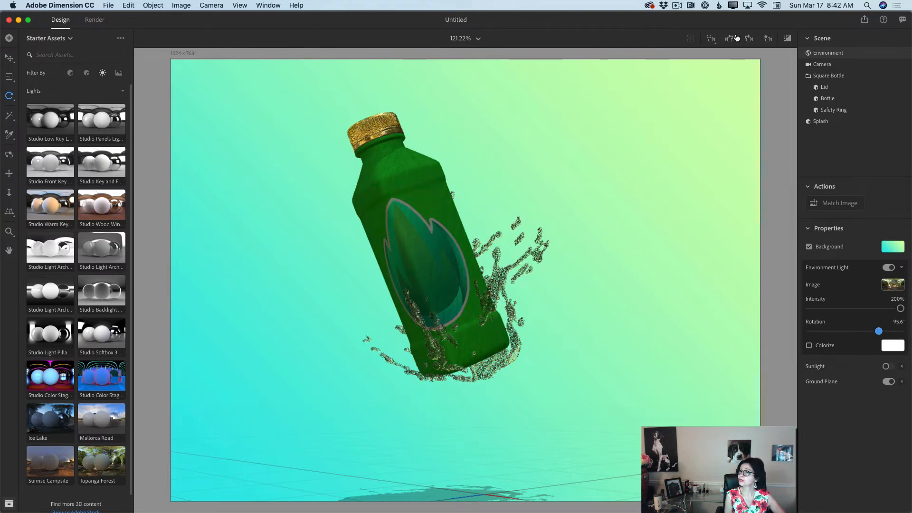
Step: Turn on the render preview, examine the bottle and splash at full screen, and shrink the preview back
click(788, 38)
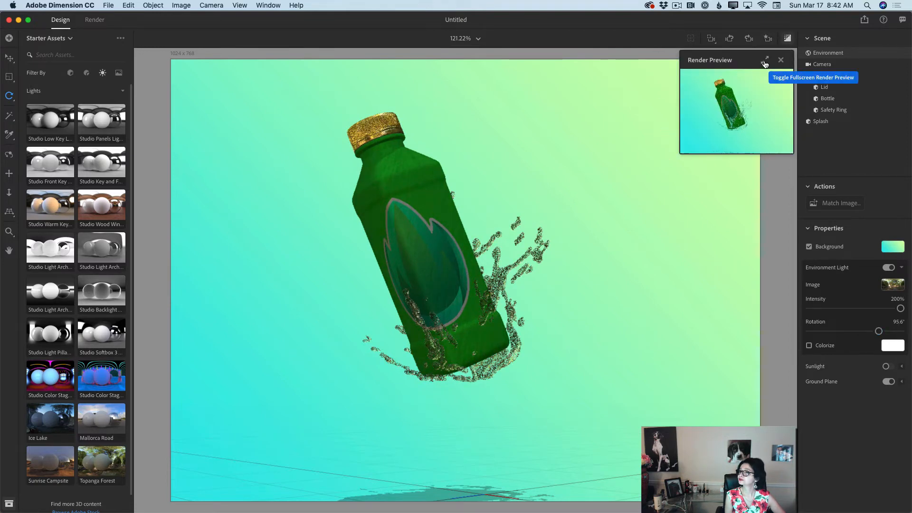
click(765, 61)
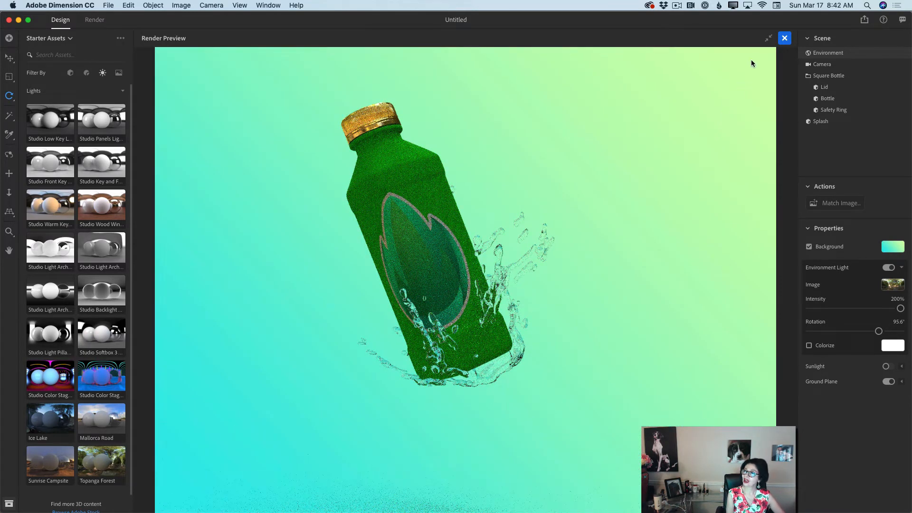
click(769, 37)
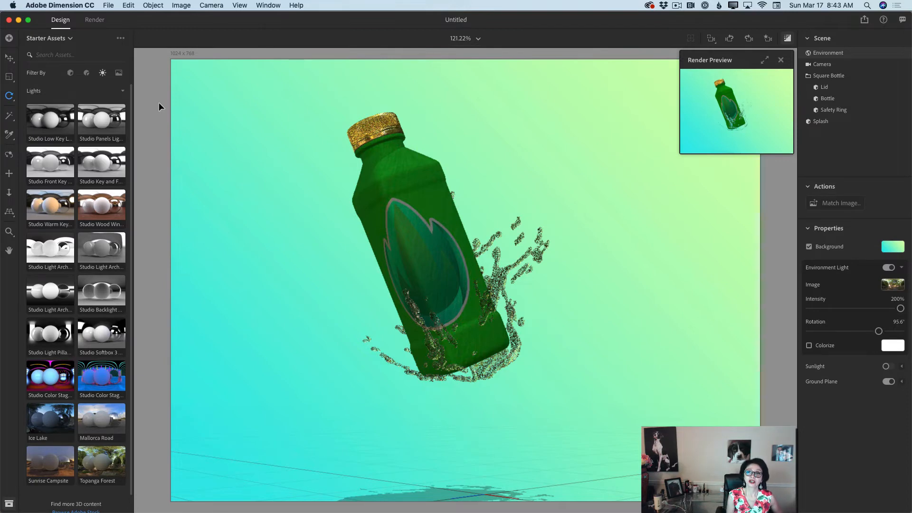
Step: Set up the final render with the export filename Tutorial and High (Slow) quality
click(95, 21)
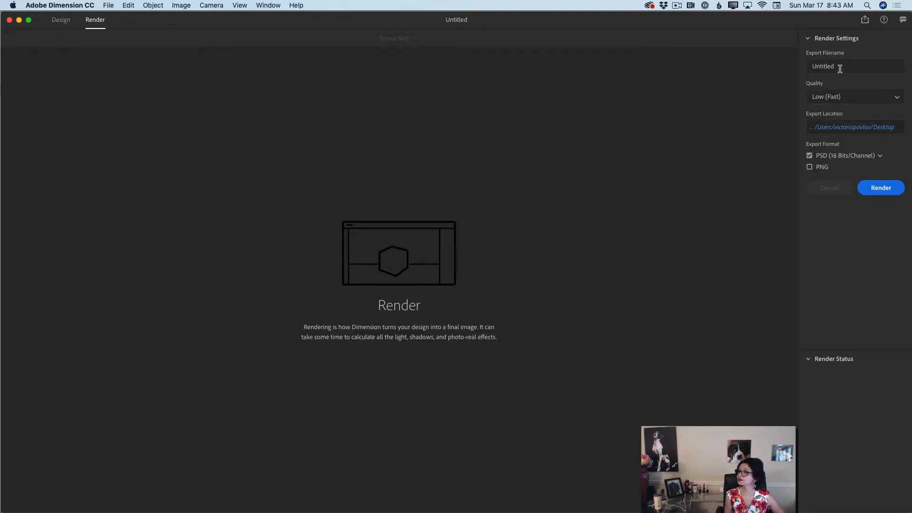
click(842, 69)
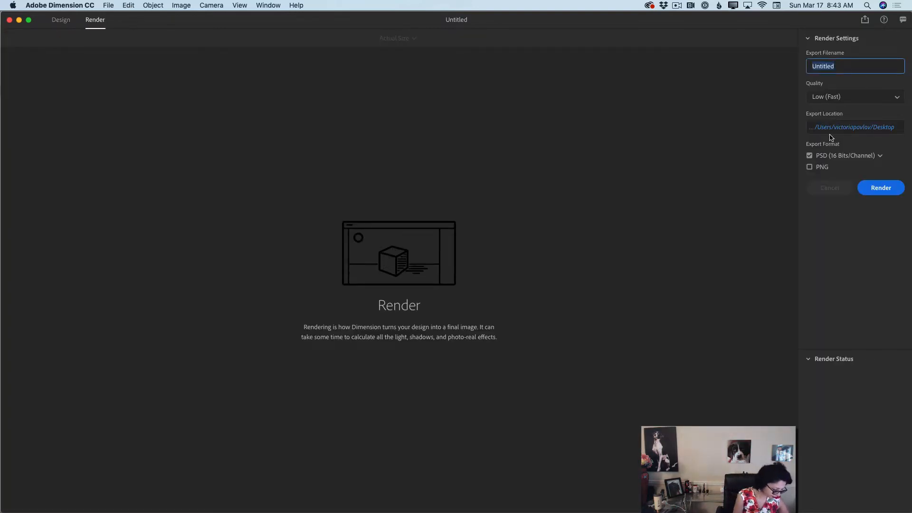
text(Tu)
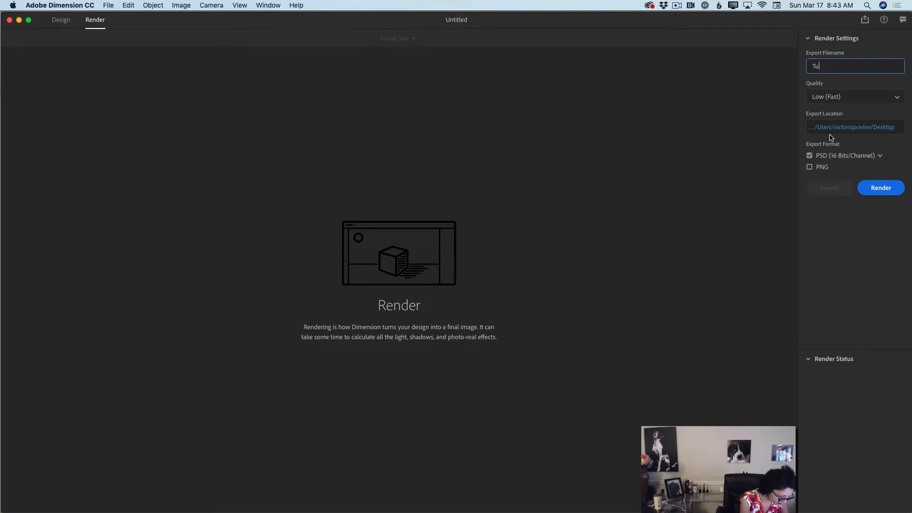
text(tori)
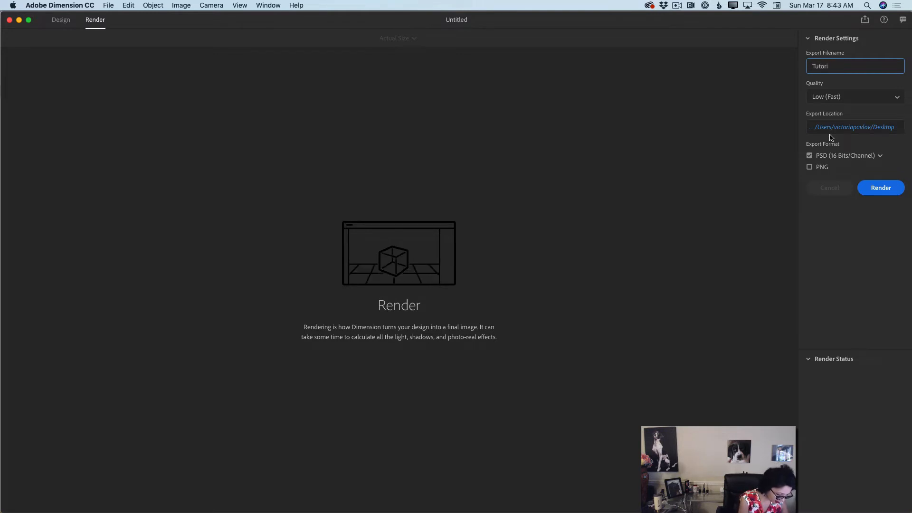
text(al)
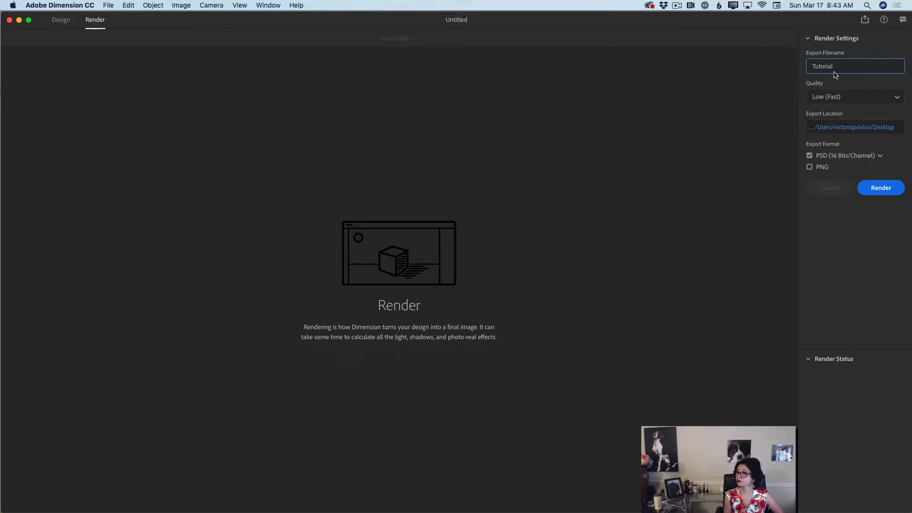
click(833, 98)
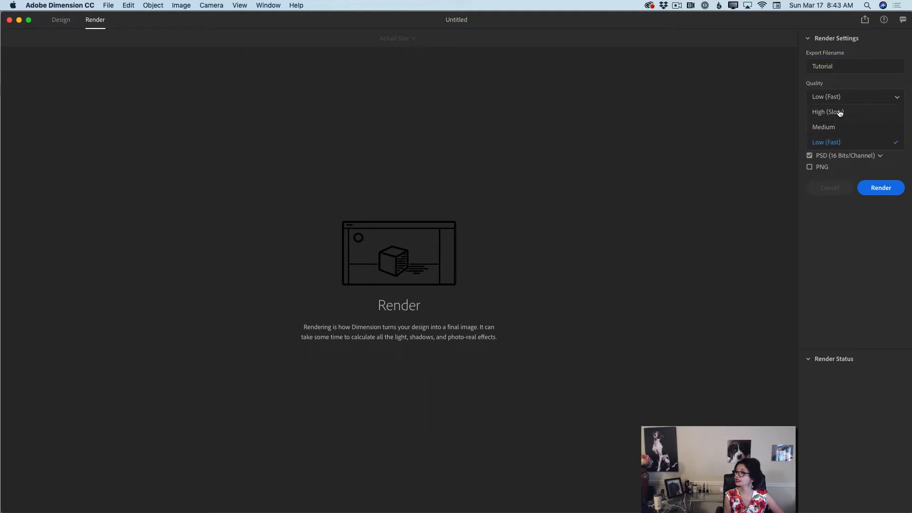
click(839, 112)
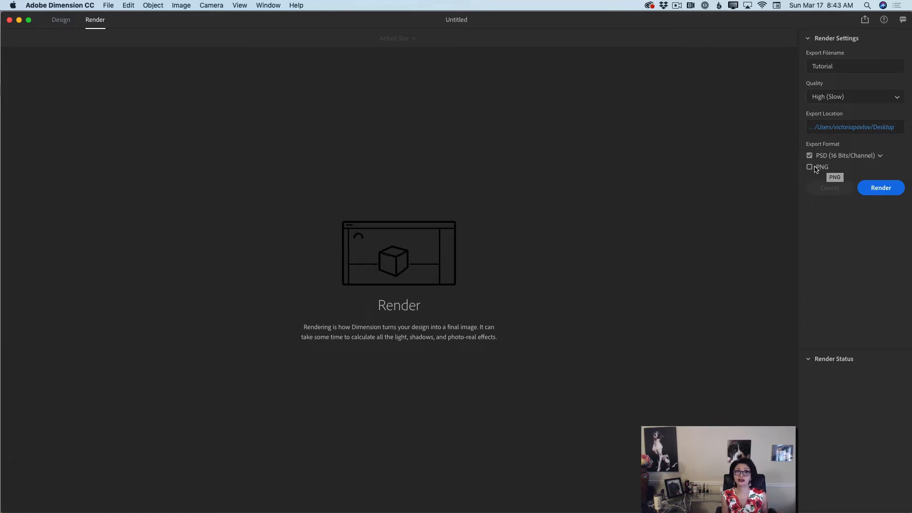
Step: Start the final render, cancel it, and return to the design workspace
click(880, 189)
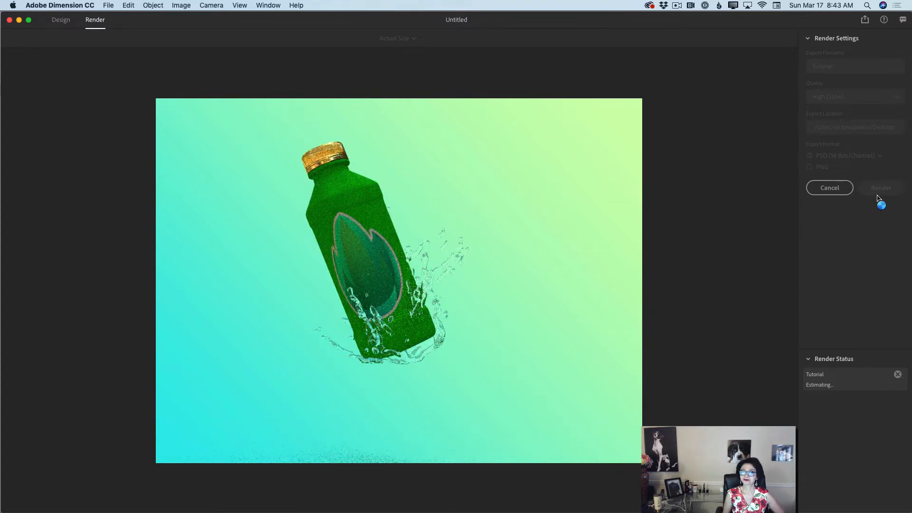
click(827, 188)
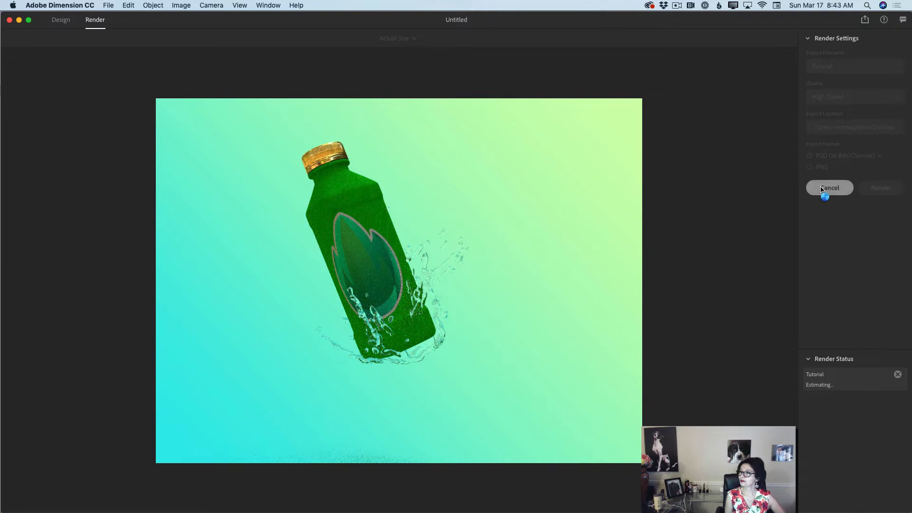
click(60, 22)
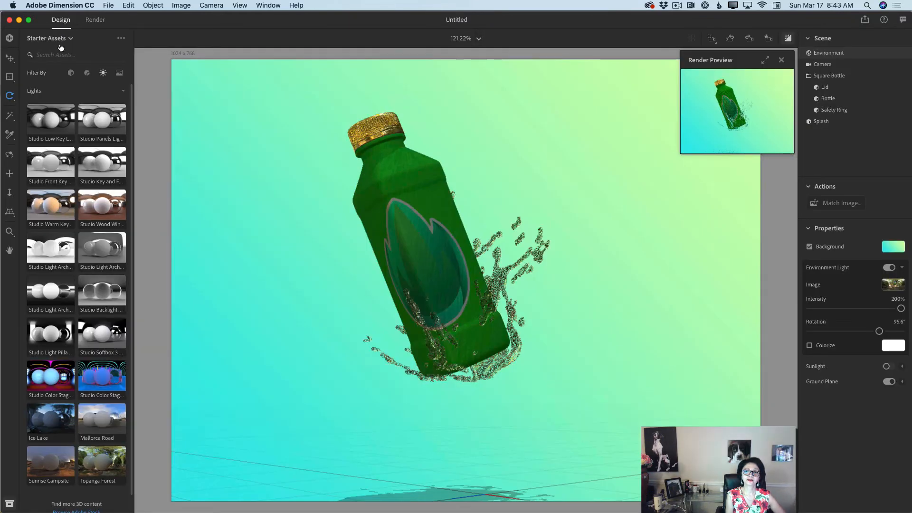
Step: Create a new blank scene and lower the camera horizon to about three quarters of the way down the canvas
click(107, 7)
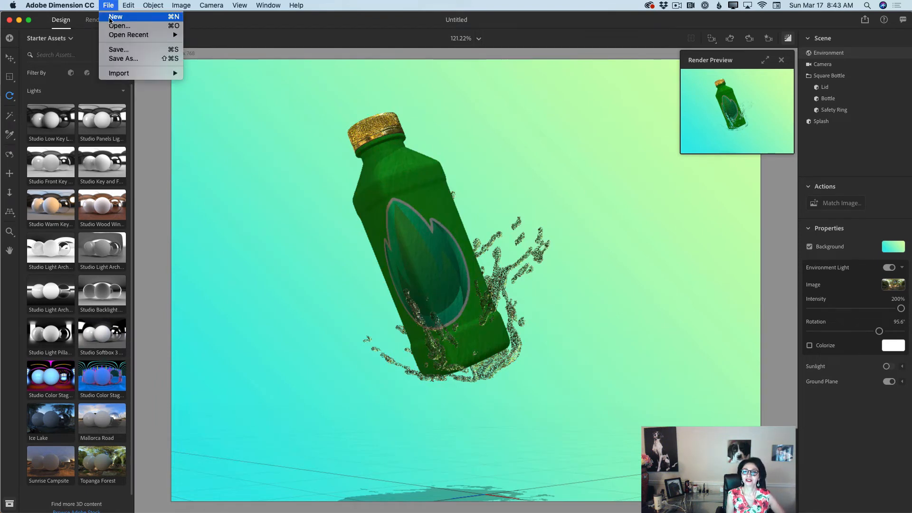
click(111, 18)
click(429, 59)
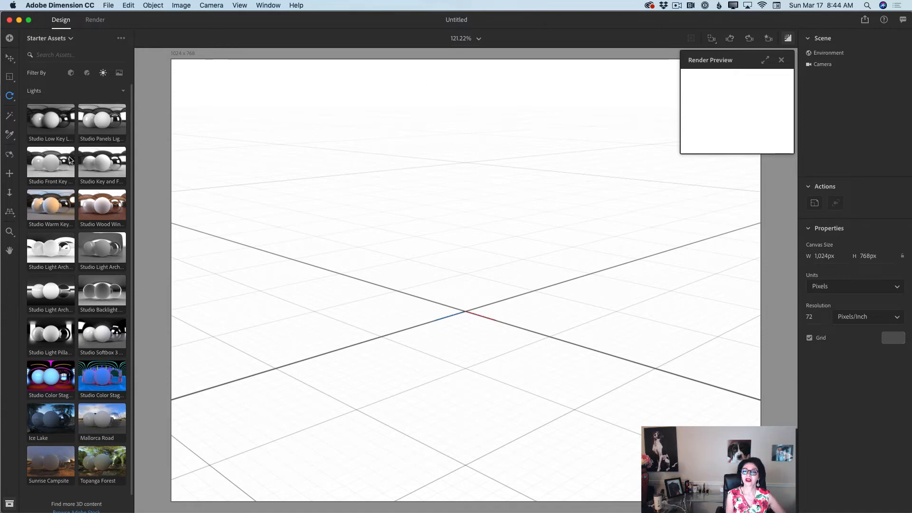
click(10, 213)
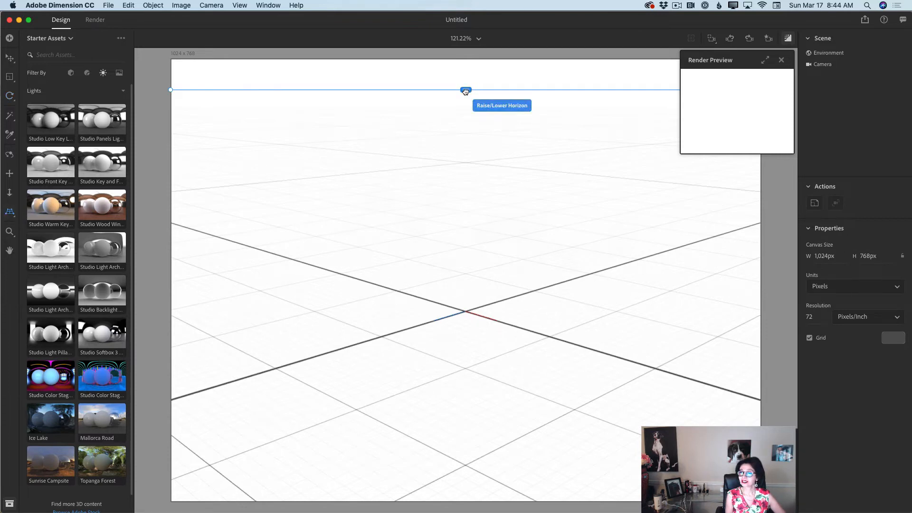
drag(467, 91, 465, 391)
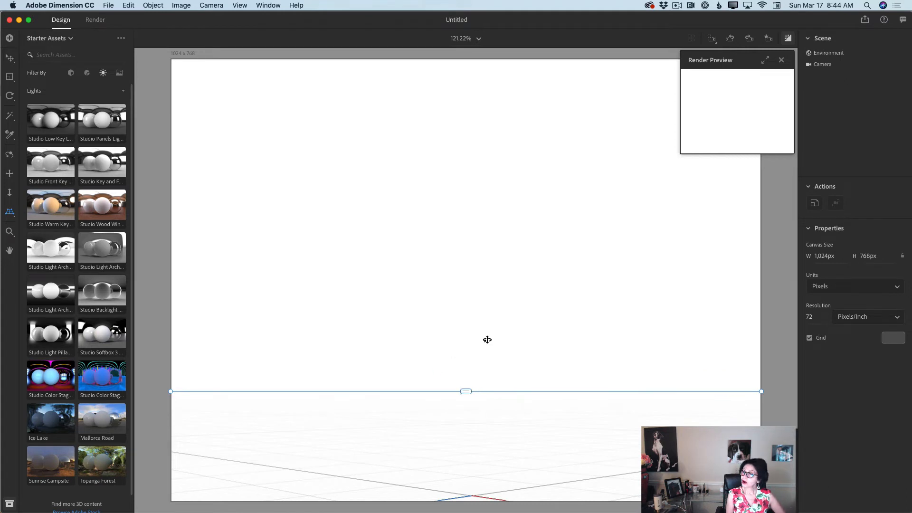
Step: Add the Square Bottle model to the scene and raise it above the ground to about Y 10.5
click(70, 73)
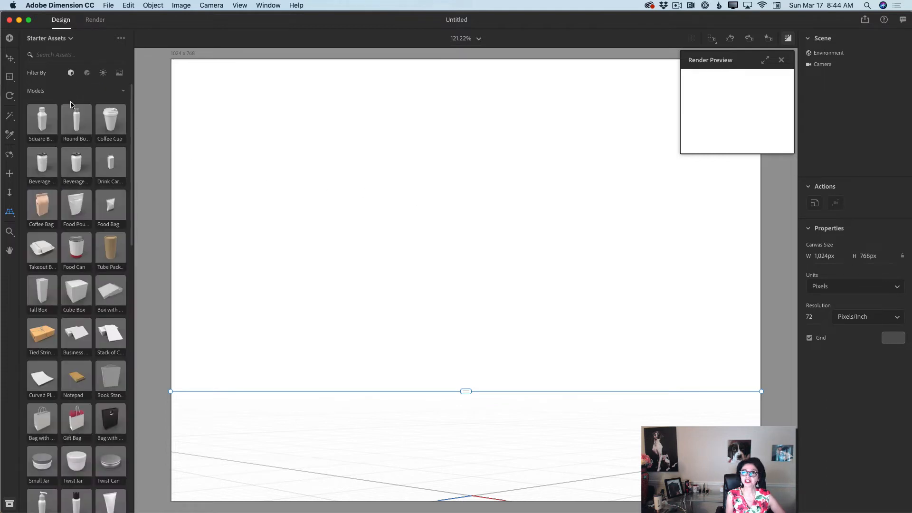
click(45, 121)
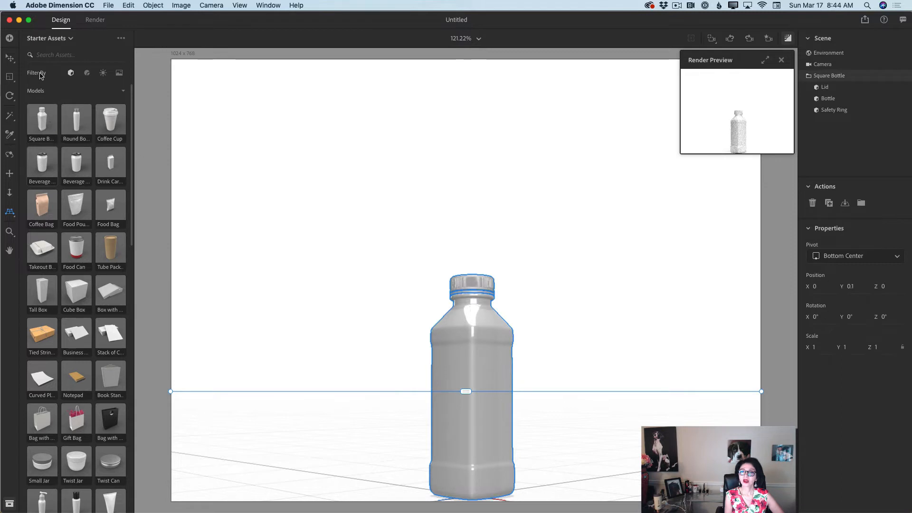
click(10, 60)
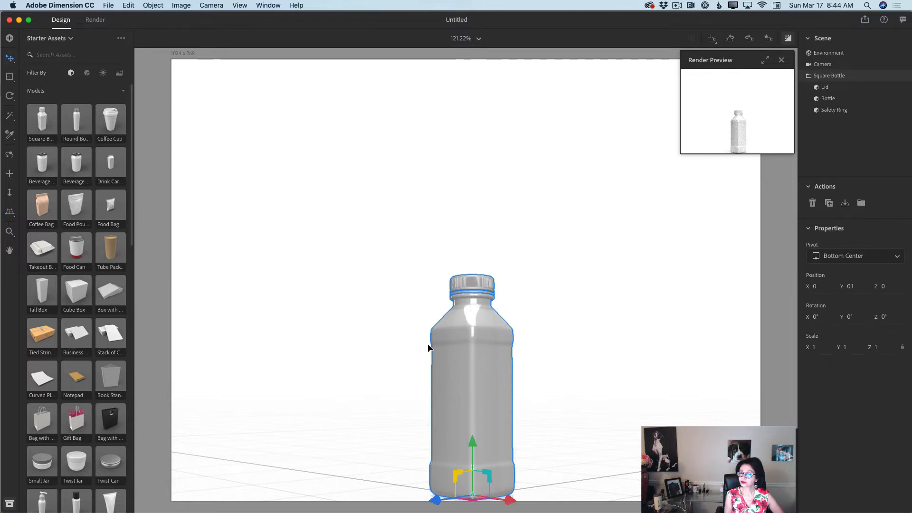
drag(472, 437, 471, 321)
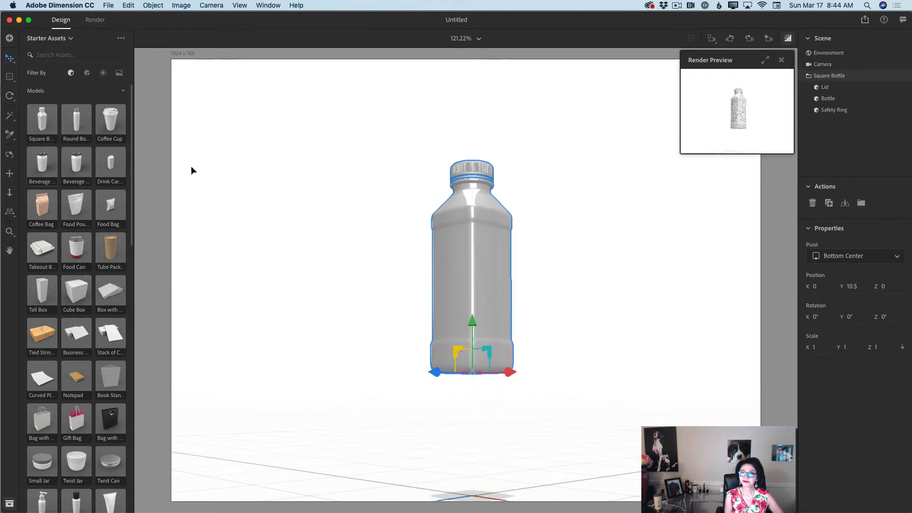
Step: Scale the Square Bottle uniformly to about 1.4 and lower it to about Y 6.7
click(10, 77)
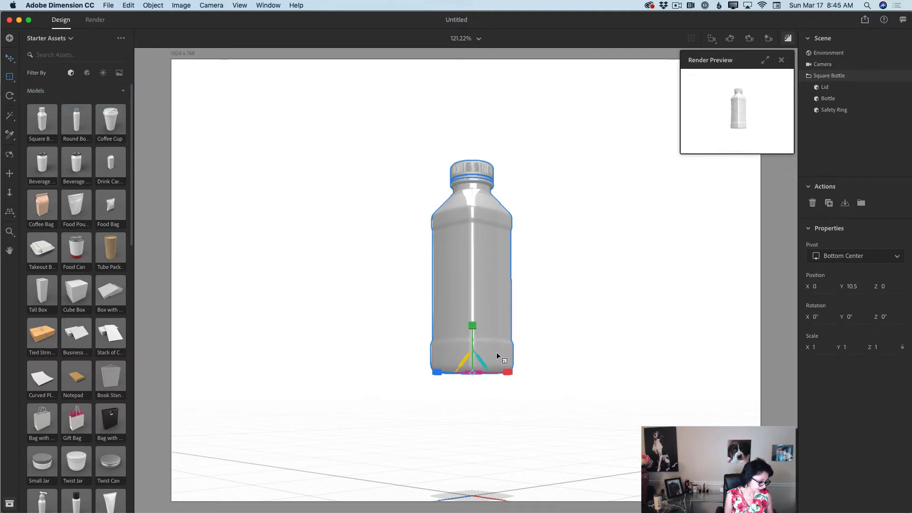
drag(479, 373, 484, 376)
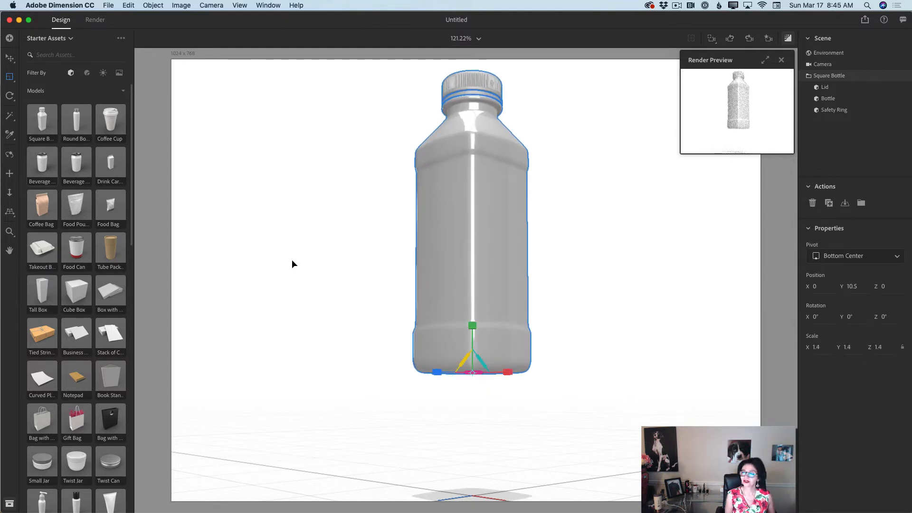
click(11, 58)
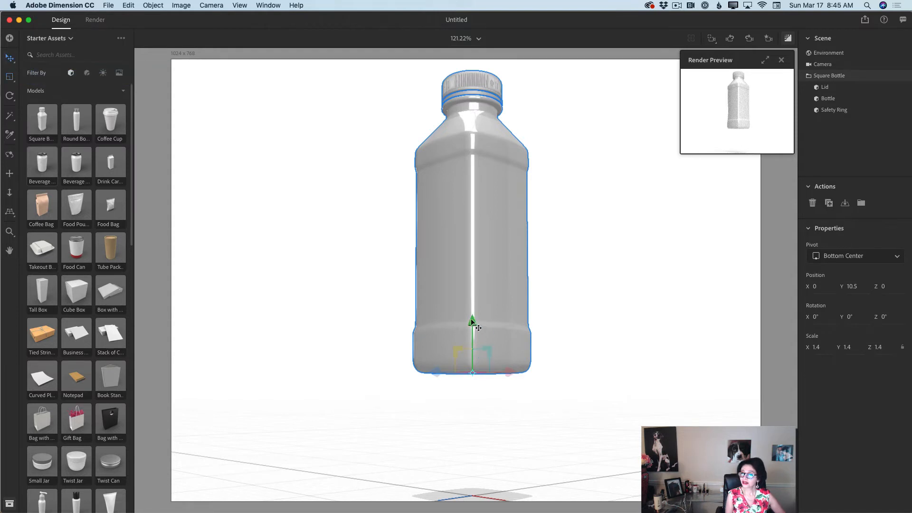
drag(472, 322, 466, 370)
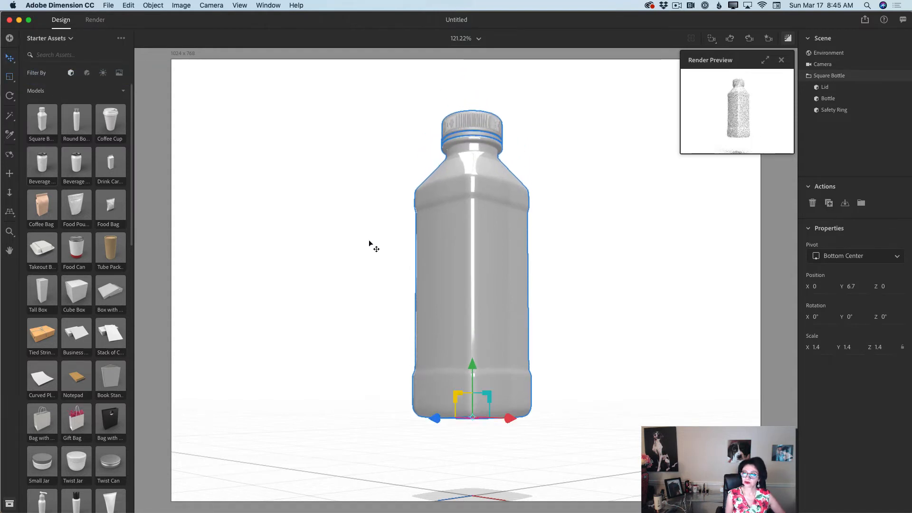
Step: Rotate the Square Bottle to a diagonal tilt of about X 44°, Y -36°, Z 34°
click(9, 98)
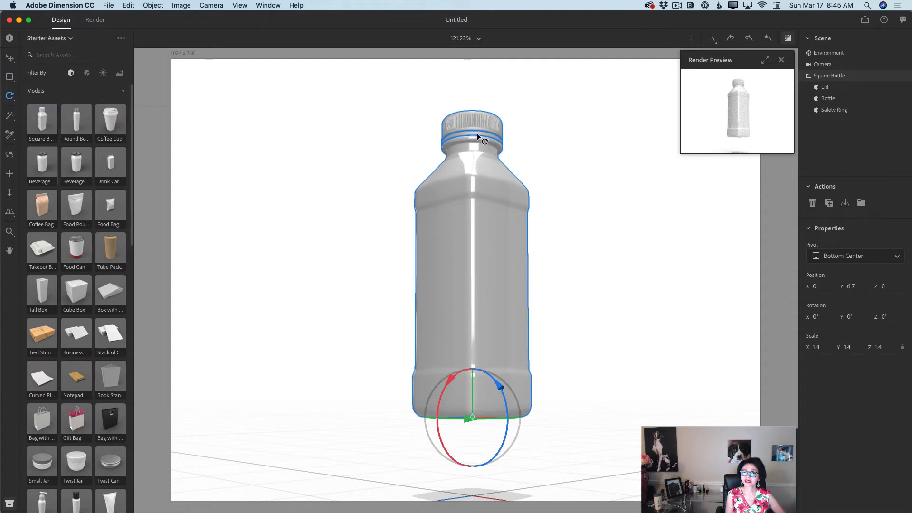
drag(477, 133, 394, 119)
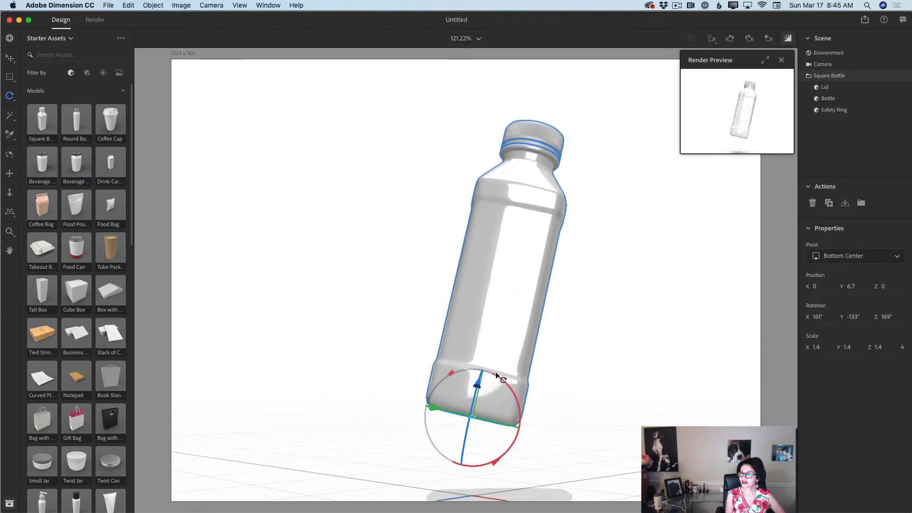
drag(501, 379, 468, 380)
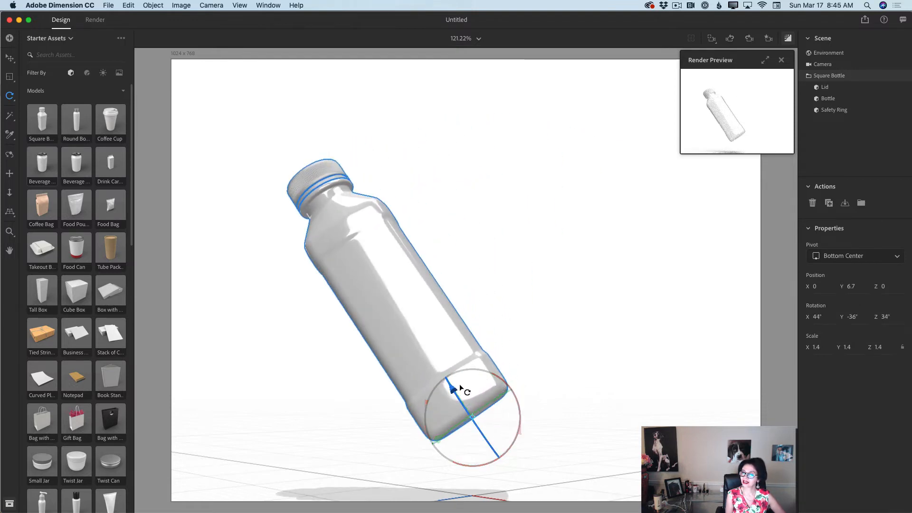
Step: Move the tilted bottle to about X 1.3, Y 10.3, Z 1.3 and adjust its Z rotation to about 29°
click(9, 58)
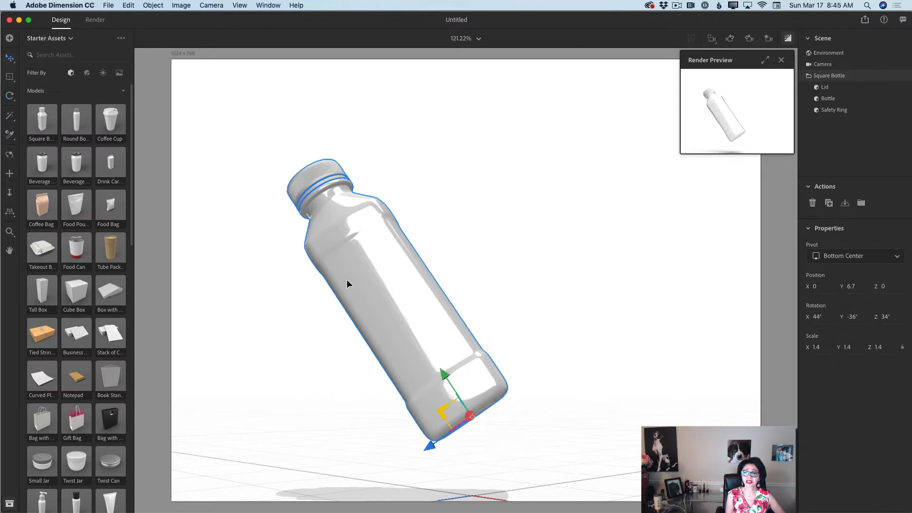
drag(430, 445, 416, 418)
mouse_move(472, 373)
mouse_down()
mouse_move(490, 389)
mouse_move(470, 371)
mouse_up()
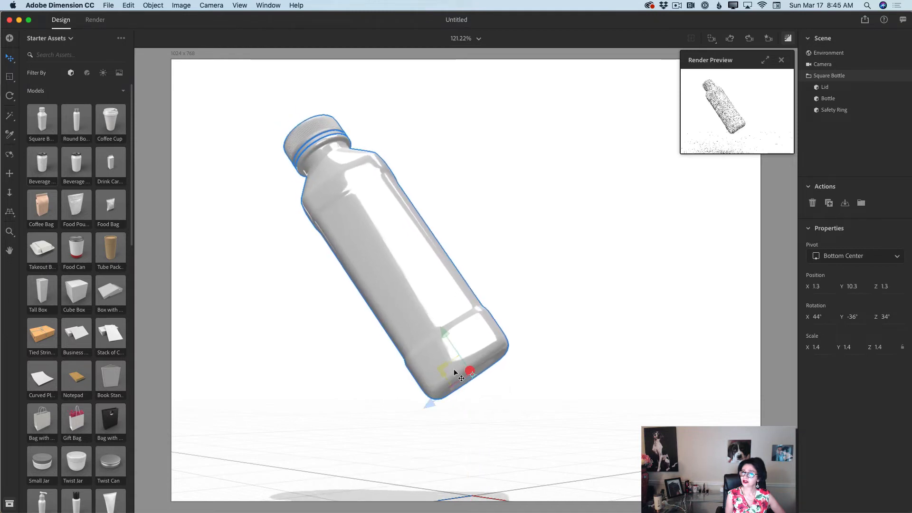
click(9, 95)
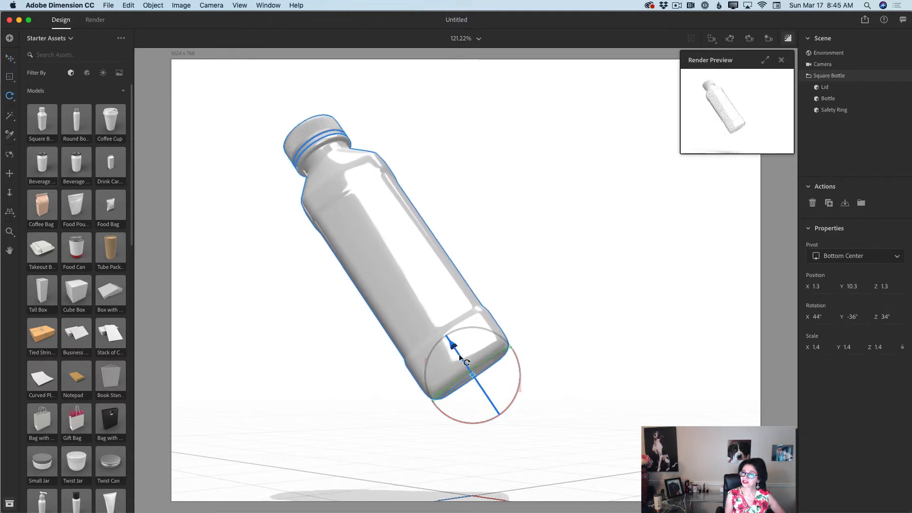
drag(459, 357, 479, 362)
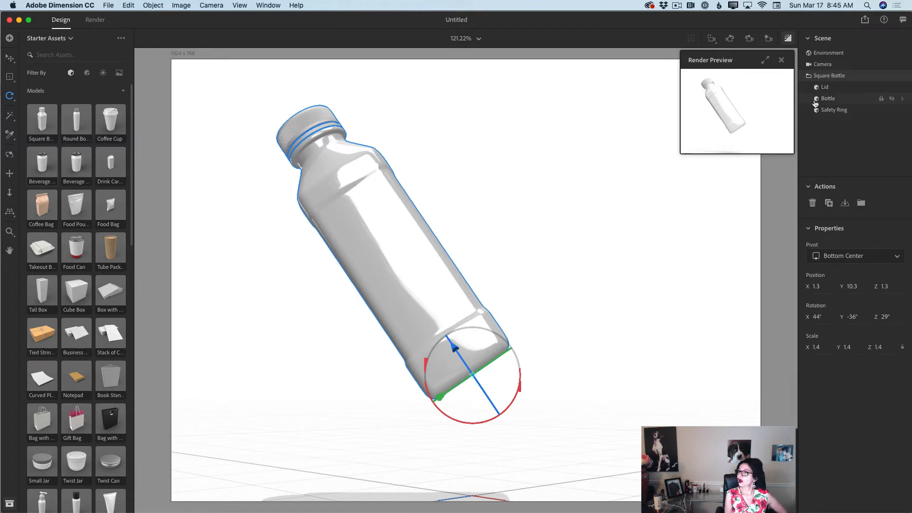
Step: Apply the Diagonal Paper material to the whole Square Bottle and the Gold material to its Lid
click(89, 72)
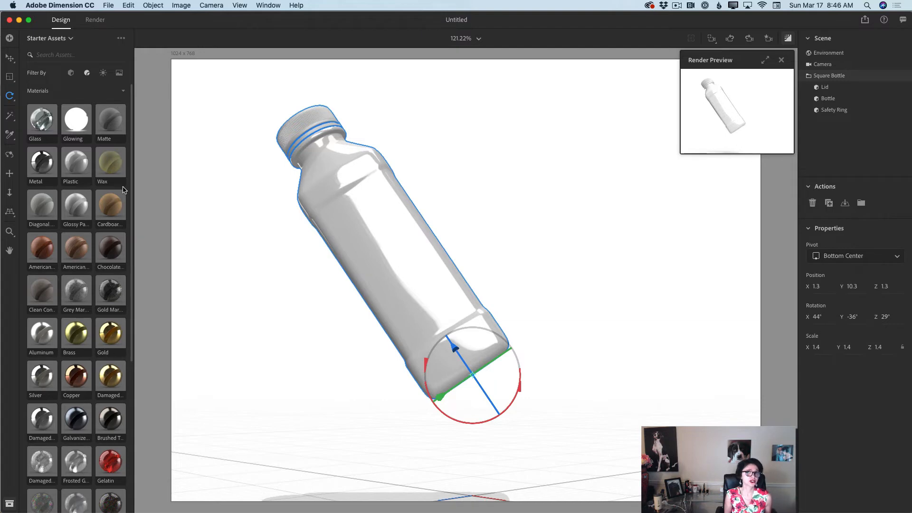
click(44, 209)
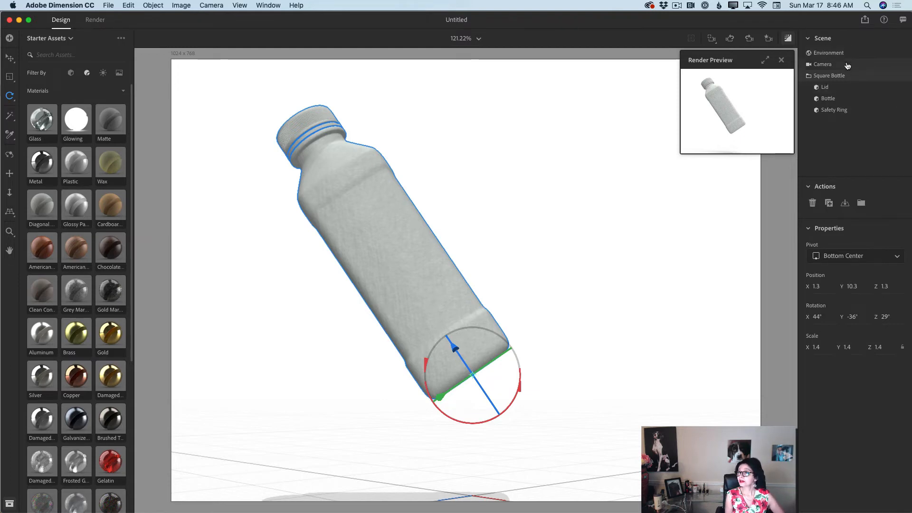
click(840, 88)
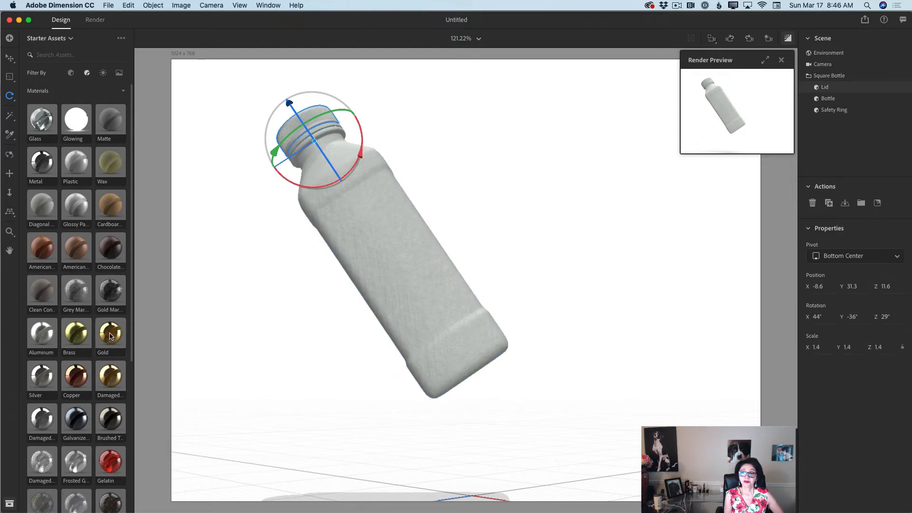
click(110, 335)
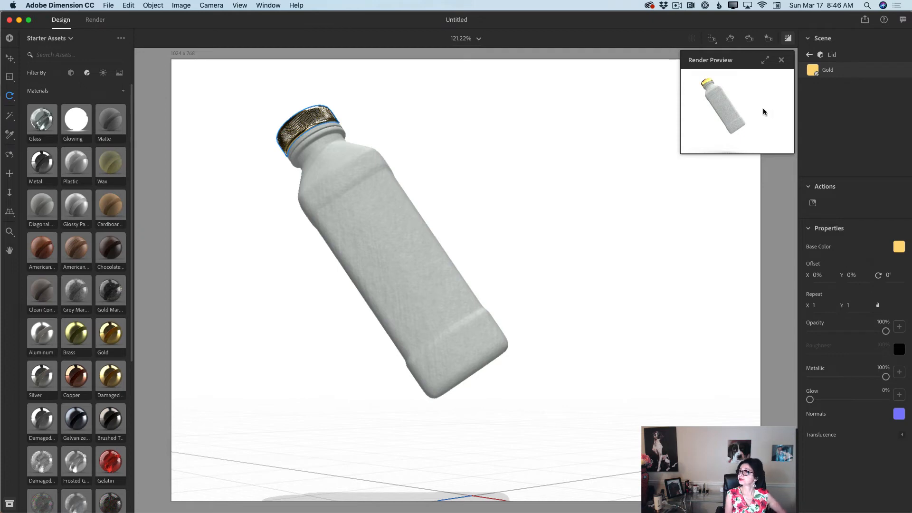
click(810, 55)
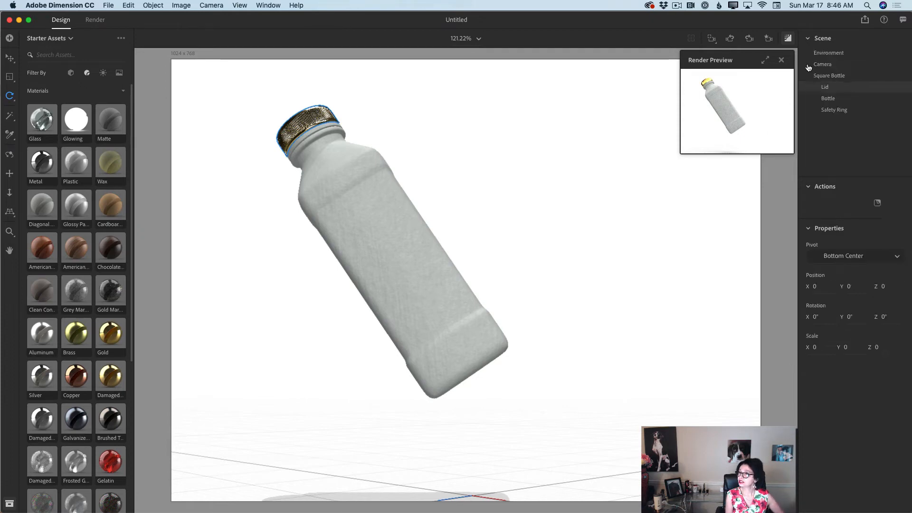
Step: Apply the Damaged Gold material to the Safety Ring and return to the scene's object list
click(829, 111)
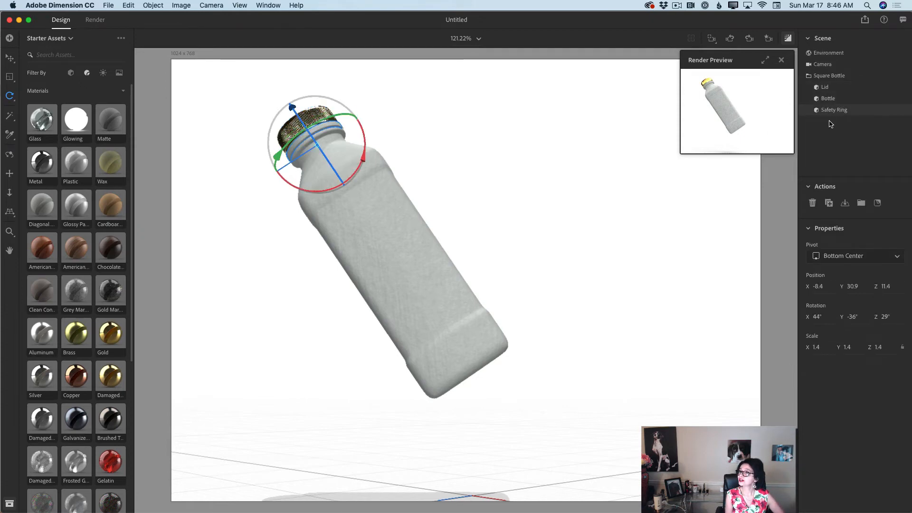
click(111, 378)
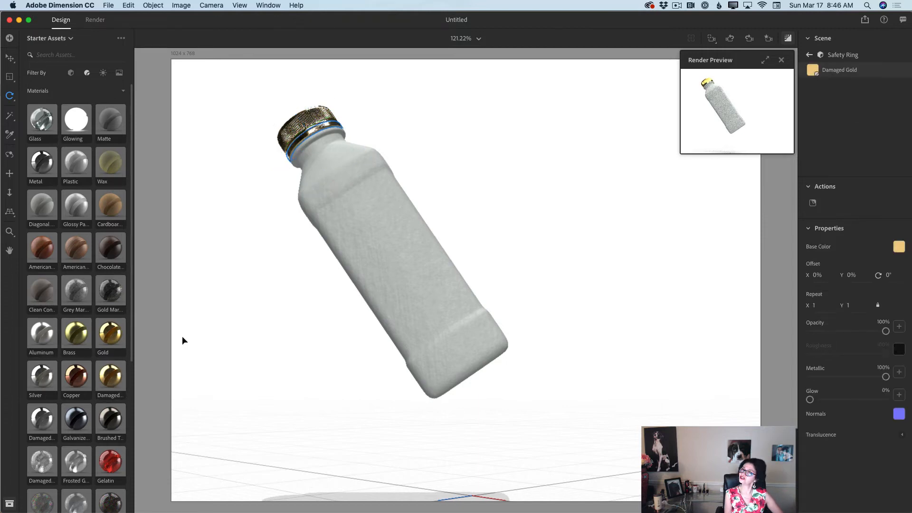
click(809, 54)
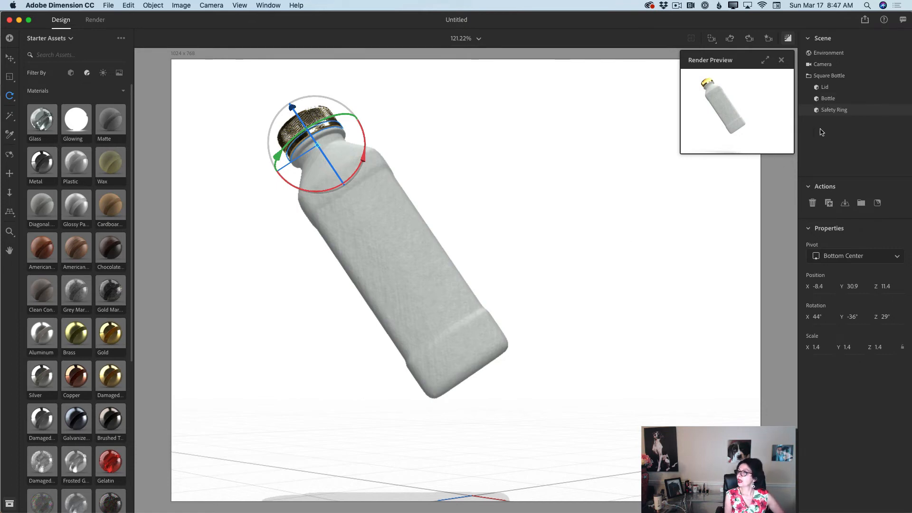
Step: Give the Bottle's Diagonal Paper material a solid green base color of about RGB 25, 189, 0 and set its Metallic value to 88%
click(833, 102)
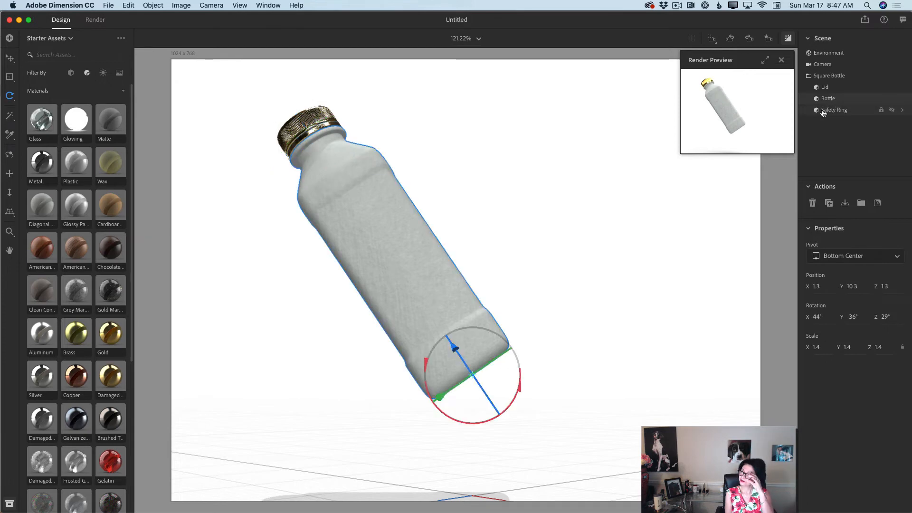
click(902, 100)
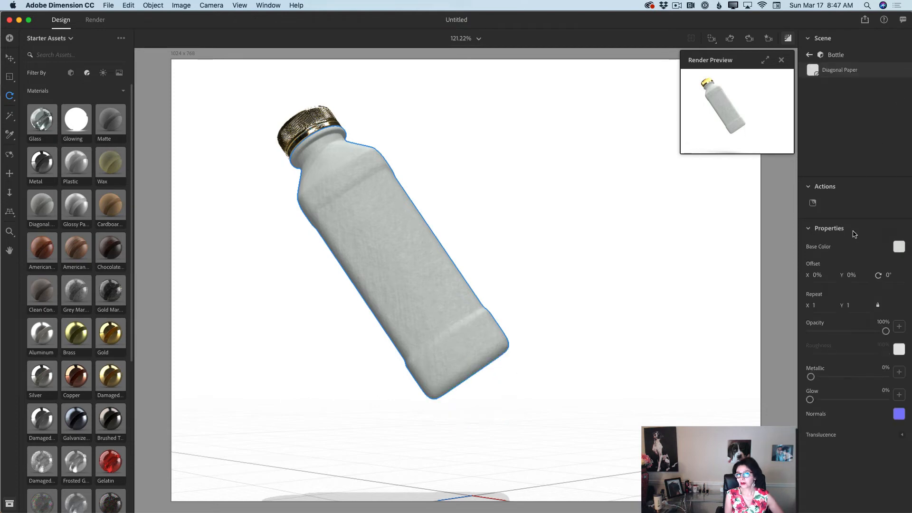
click(899, 247)
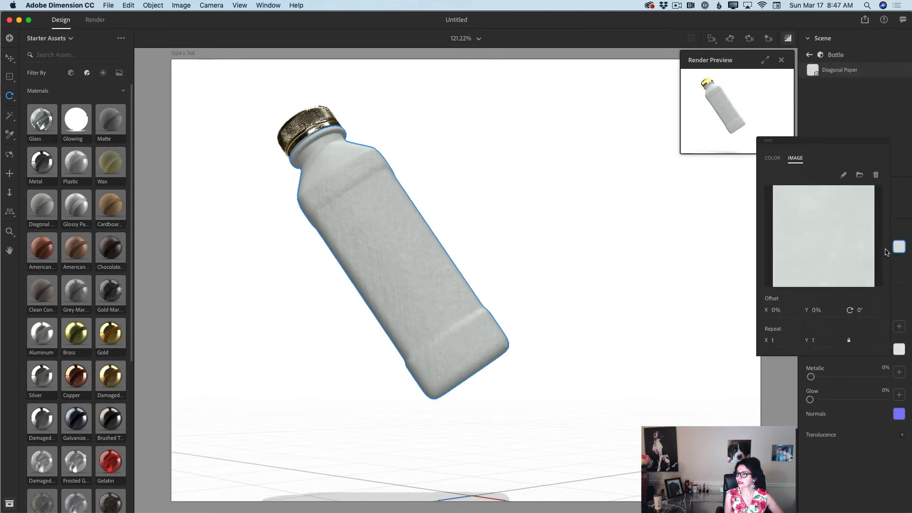
click(771, 158)
click(800, 258)
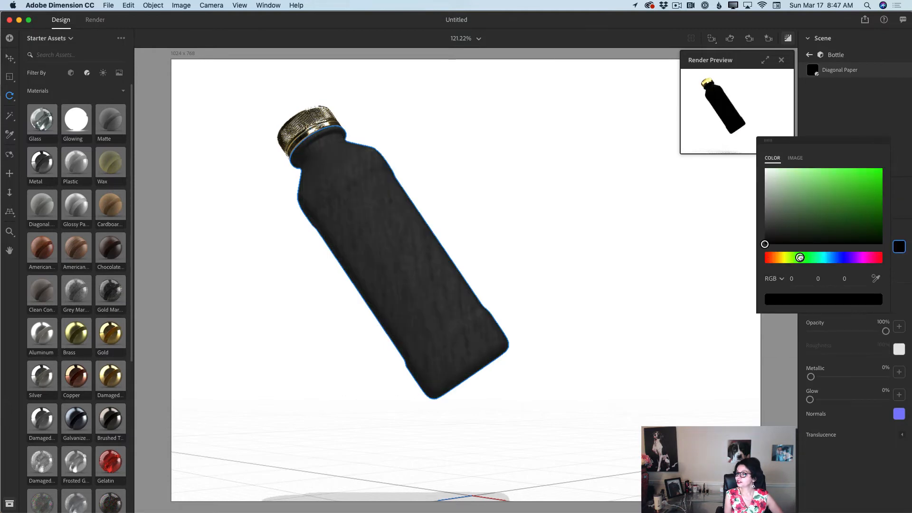
drag(765, 244, 887, 189)
click(802, 257)
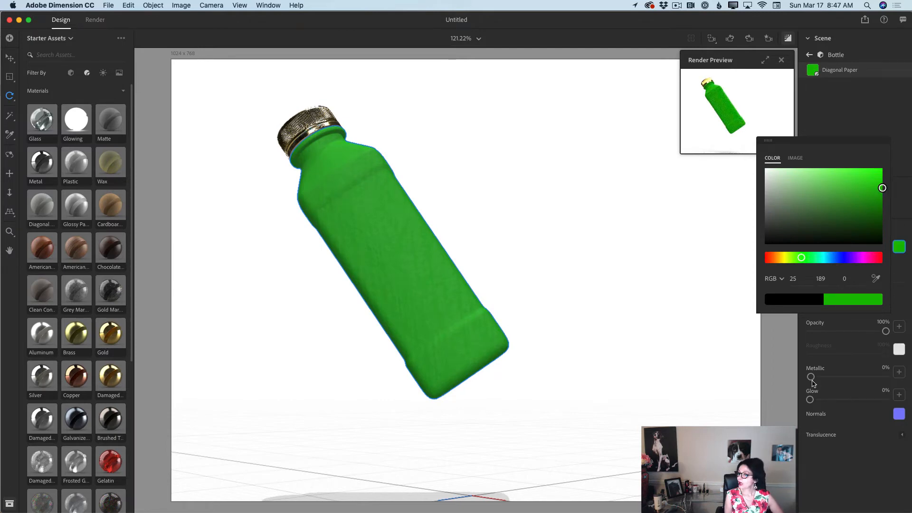
drag(811, 378, 877, 378)
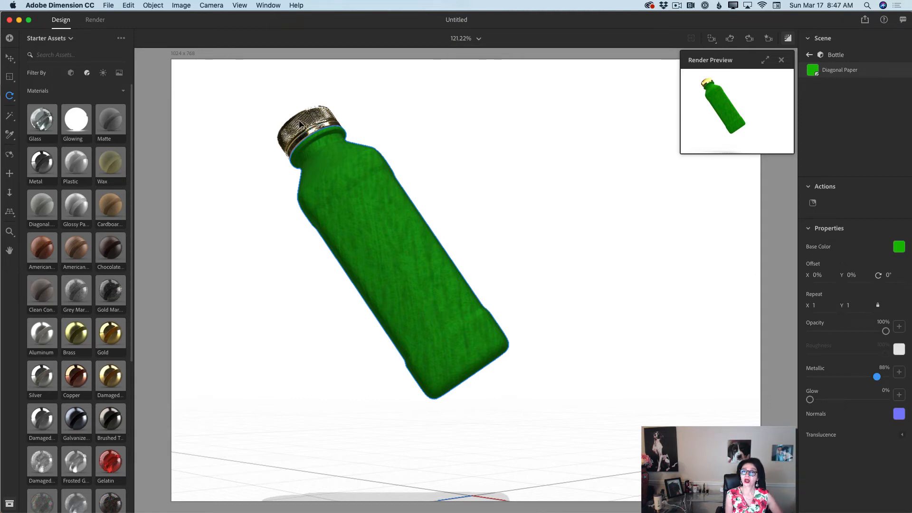
click(810, 55)
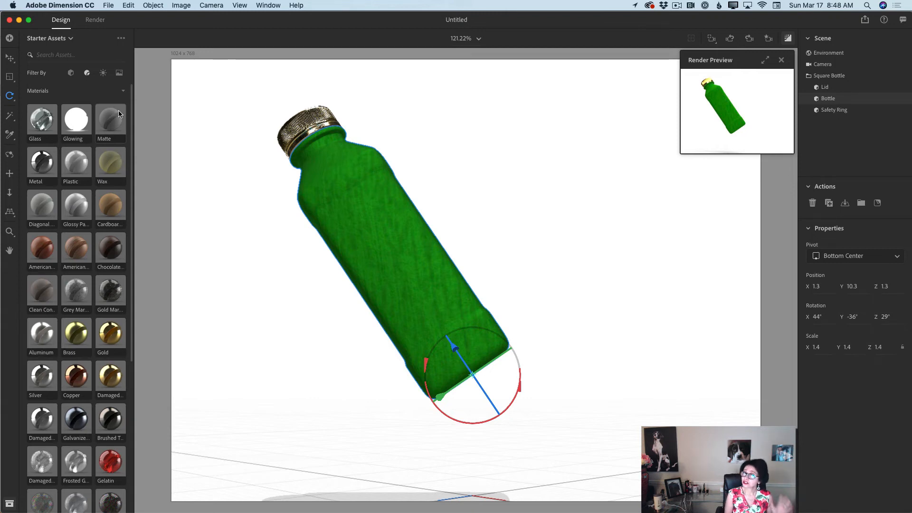
Step: Place the Earth image as a graphic on the bottle's front, rotate it to about -41° and nudge it slightly upward
click(118, 73)
click(118, 72)
click(118, 72)
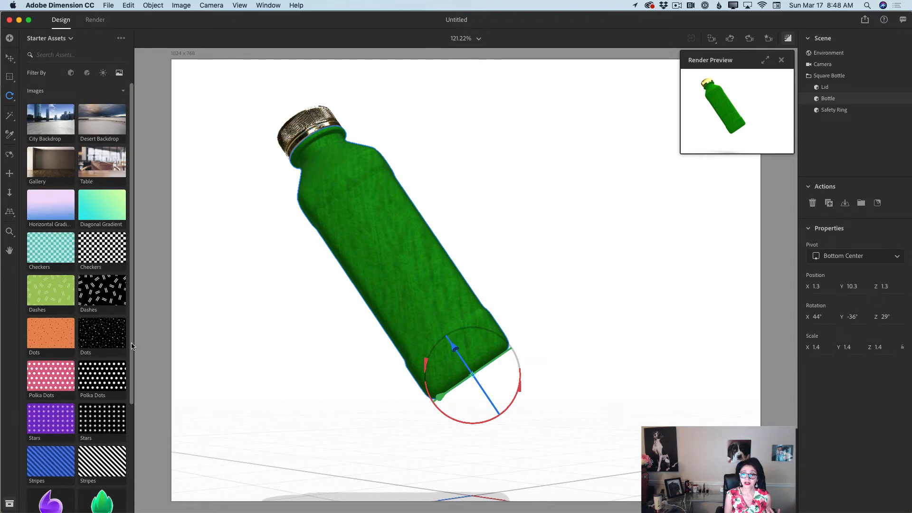
scroll(129, 346, down, 3)
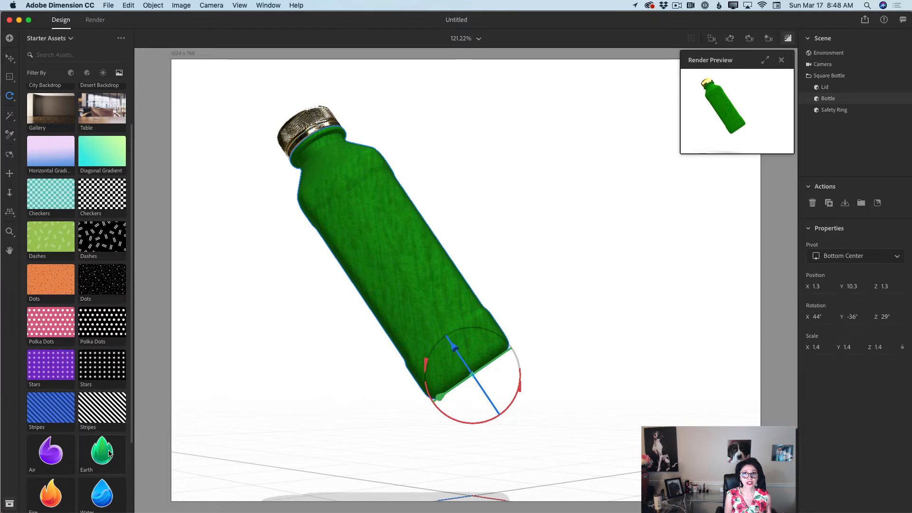
drag(111, 450, 392, 272)
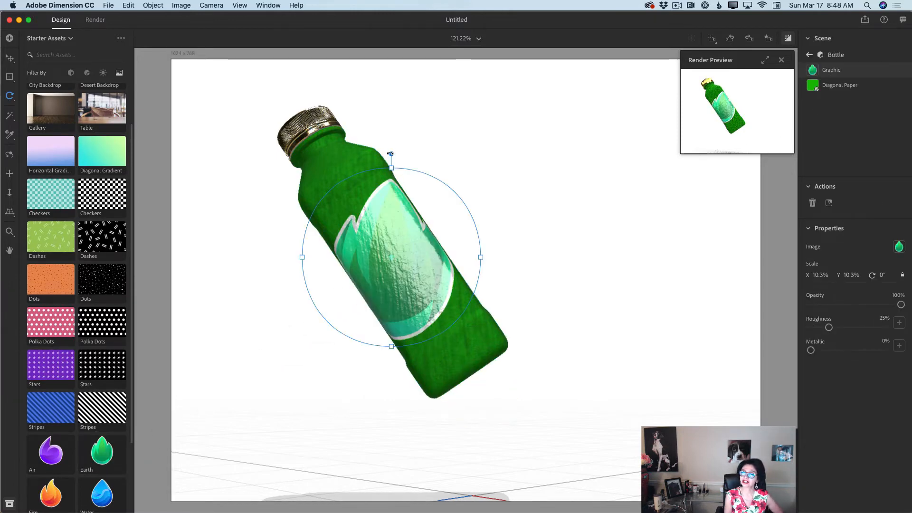
drag(392, 153, 319, 183)
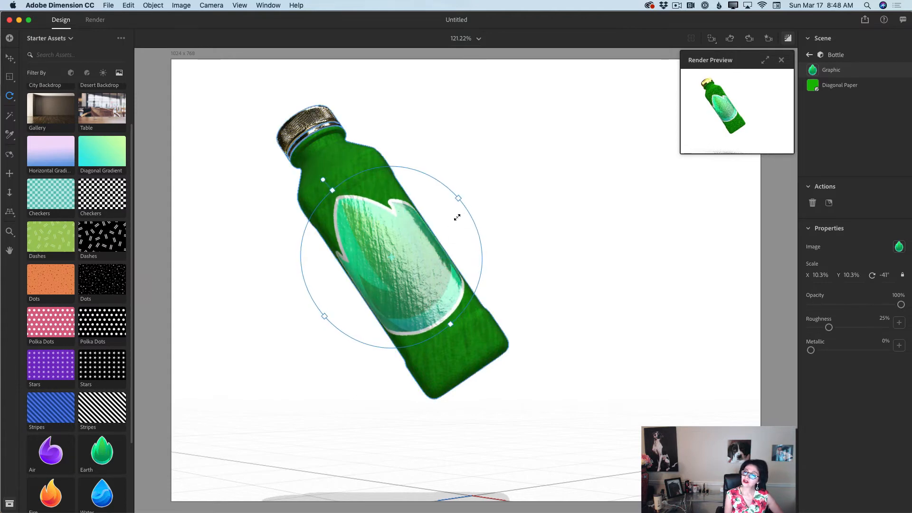
mouse_move(404, 263)
mouse_down()
mouse_move(398, 246)
mouse_move(408, 260)
mouse_up()
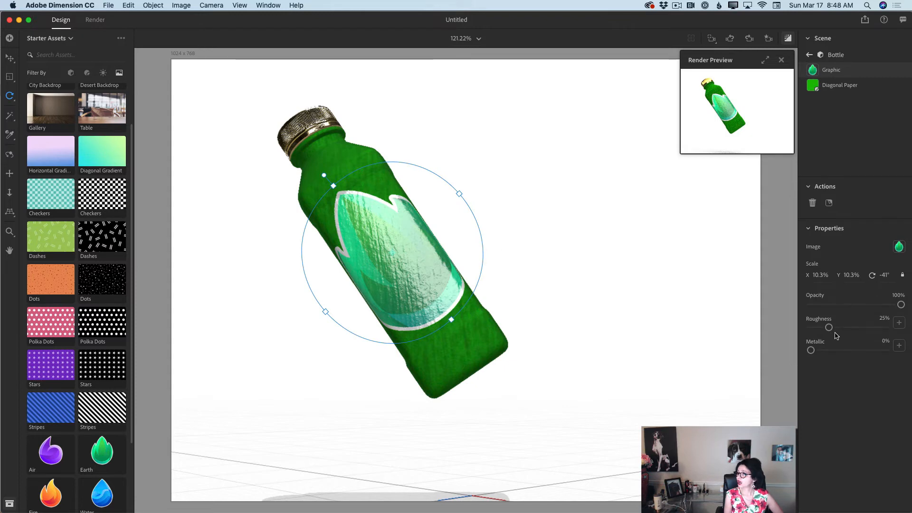
Step: Set the Earth graphic's Roughness to 88% and Metallic to 100%, then return to the scene's object list
drag(829, 327, 877, 327)
drag(810, 351, 901, 349)
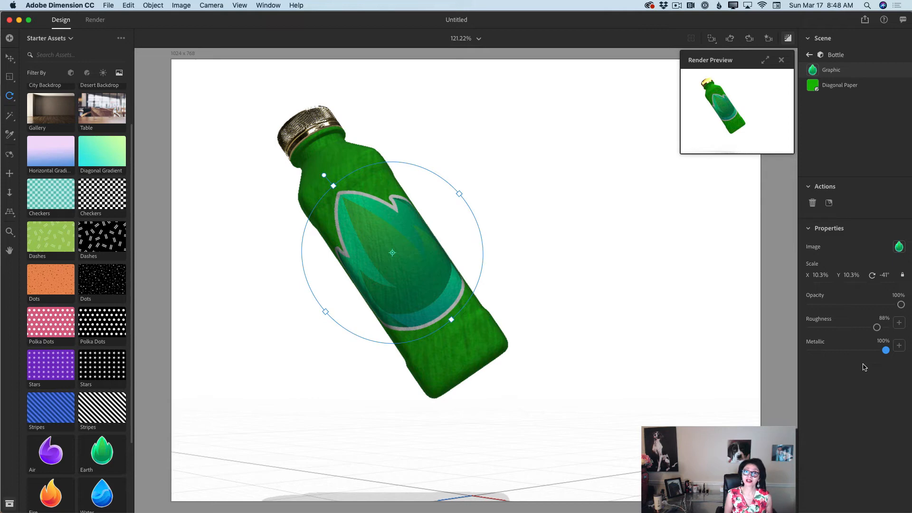
click(811, 55)
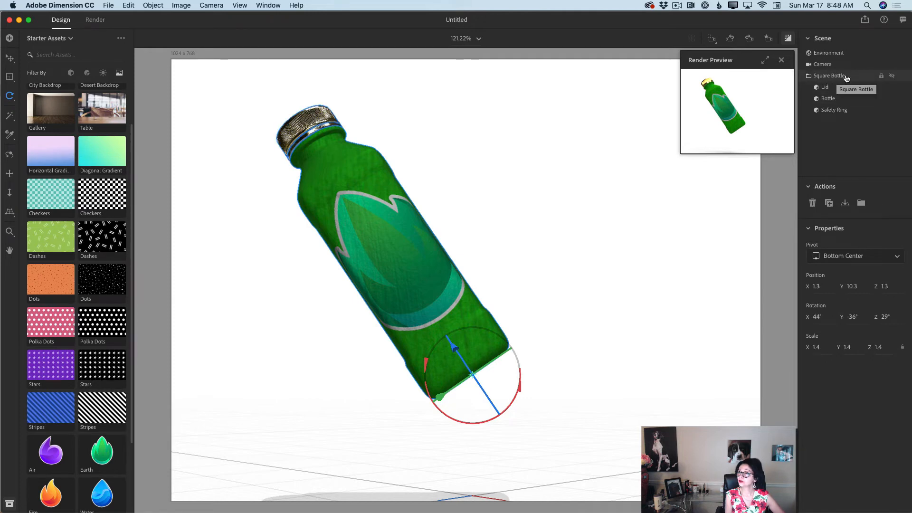
Step: Add the Splash C model to the scene and raise it to about Y 7.7, around the bottle's base
click(71, 74)
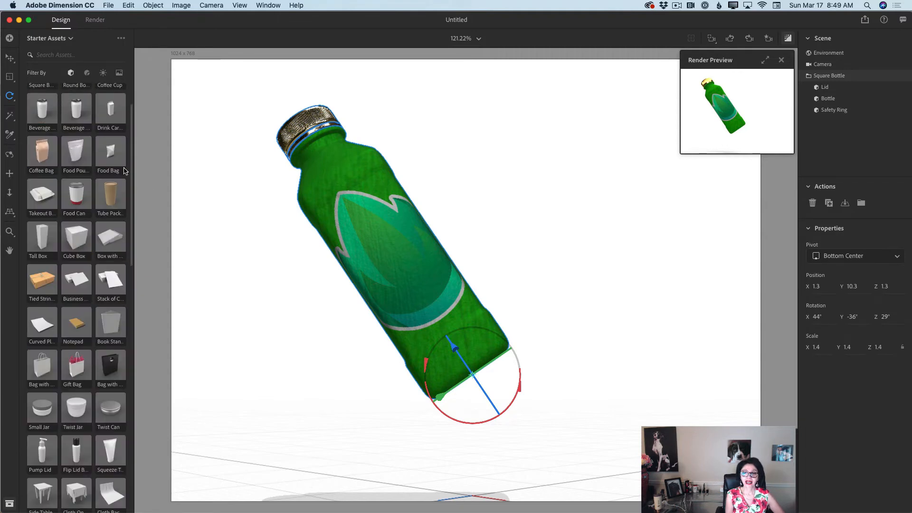
scroll(132, 199, down, 1)
drag(132, 198, 137, 310)
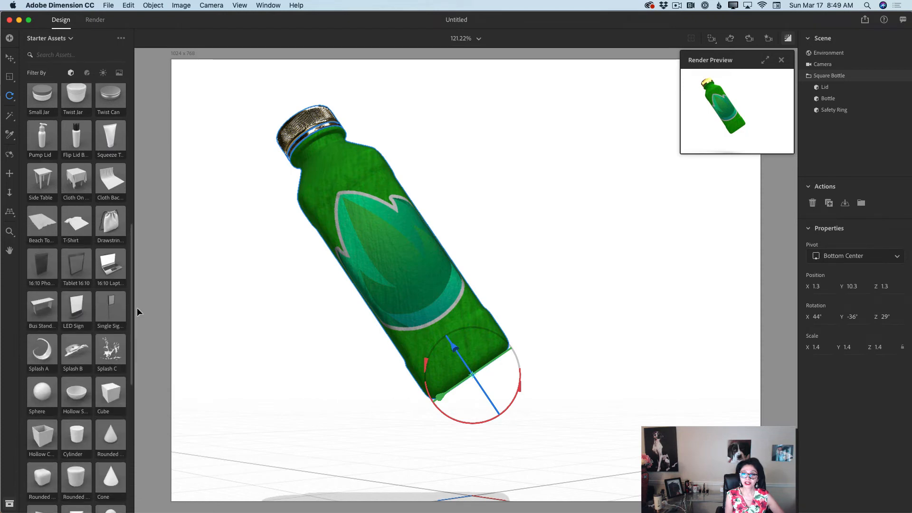
click(109, 356)
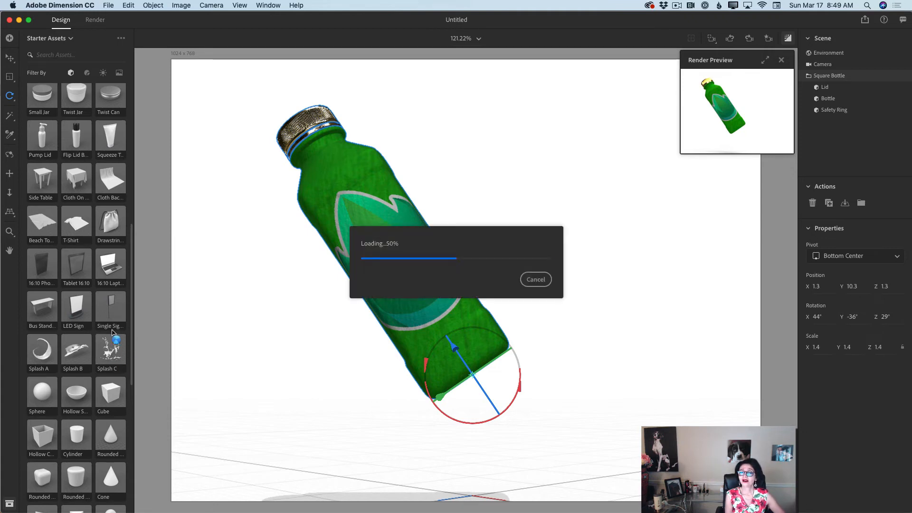
click(10, 58)
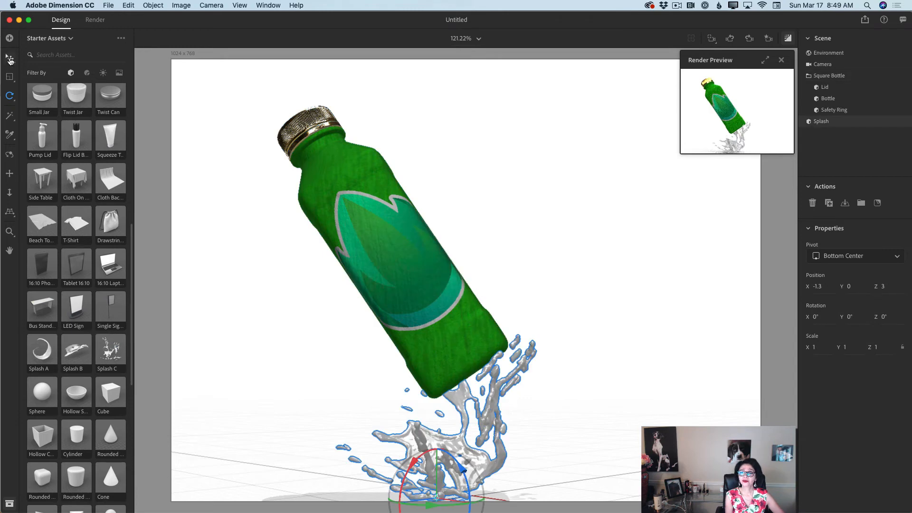
drag(439, 451, 454, 328)
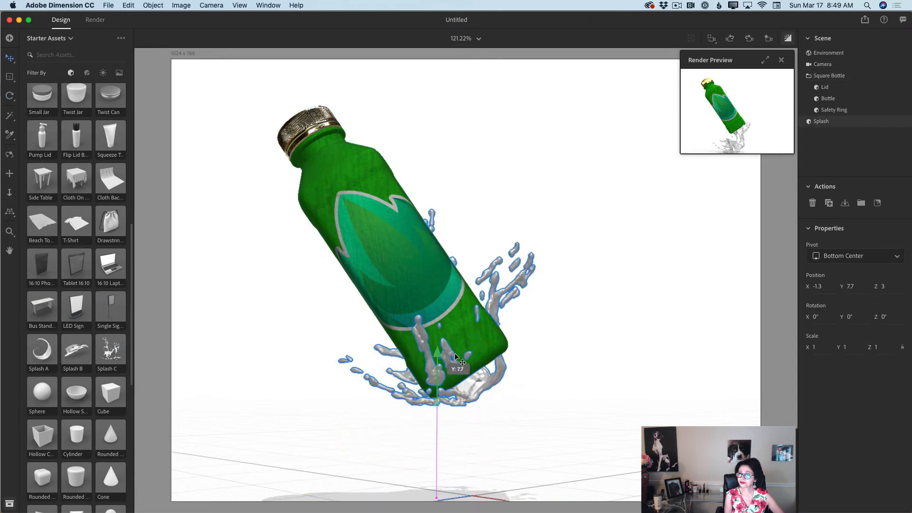
Step: Position the splash around the bottle's lower end at about X 3.2, Y 8.3, Z 6.4
mouse_move(474, 410)
mouse_down()
mouse_move(499, 409)
mouse_move(470, 408)
mouse_up()
drag(414, 408, 373, 394)
drag(430, 387, 472, 392)
mouse_move(441, 354)
mouse_down()
mouse_move(440, 346)
mouse_move(440, 355)
mouse_up()
drag(471, 398, 477, 396)
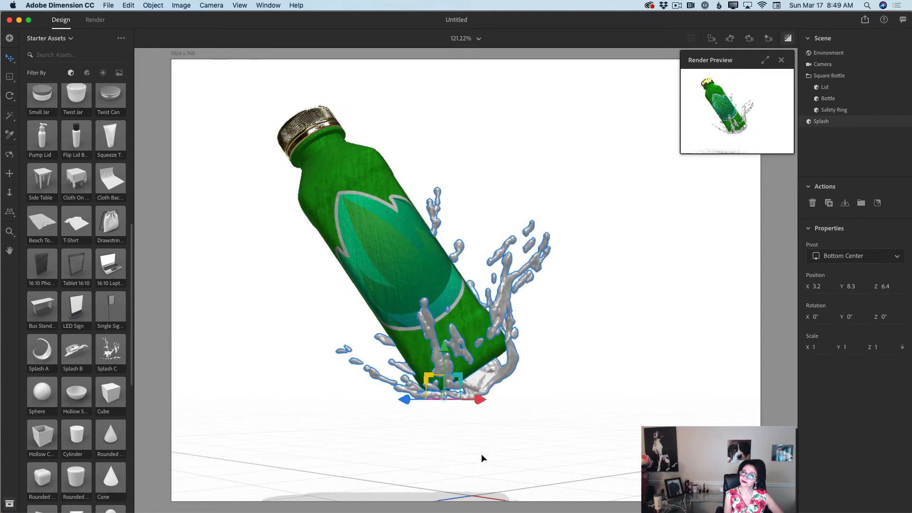
Step: Rotate the splash to about -171° around Y and apply the Water material to it, checking it in the enlarged render preview
click(9, 97)
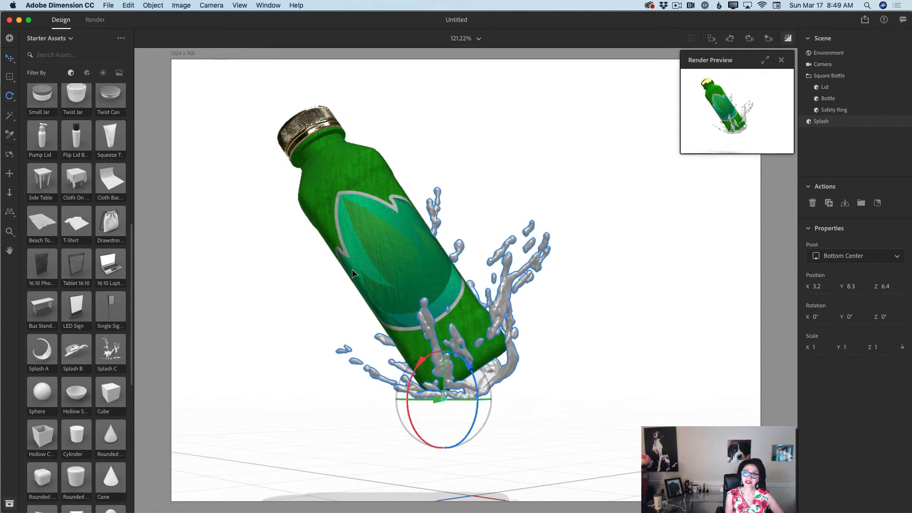
drag(468, 410, 450, 396)
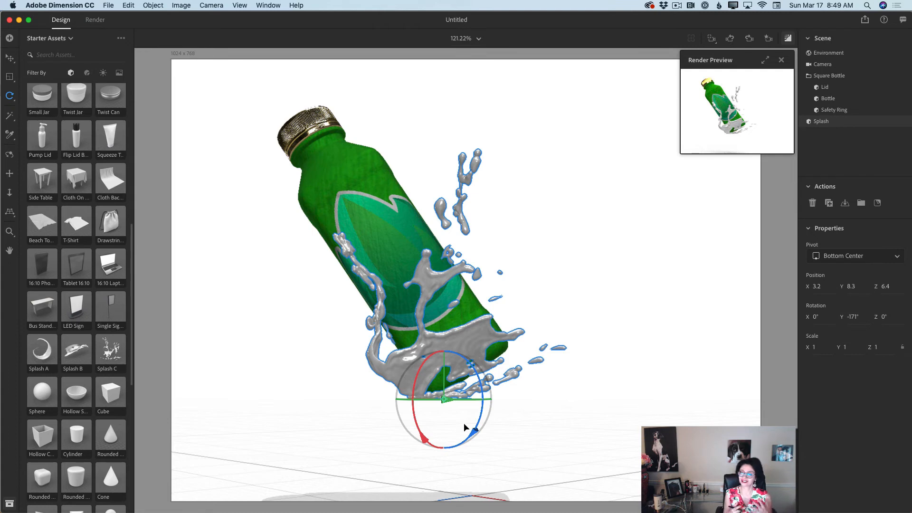
click(87, 72)
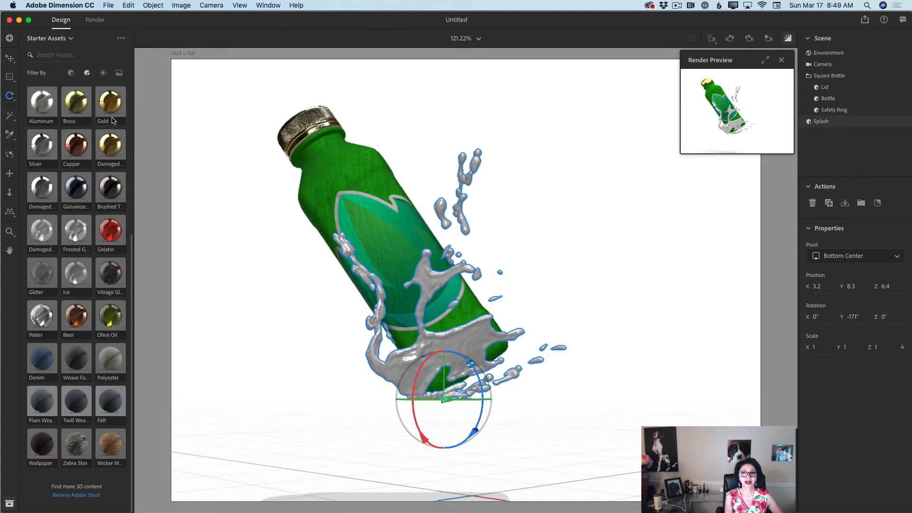
click(42, 321)
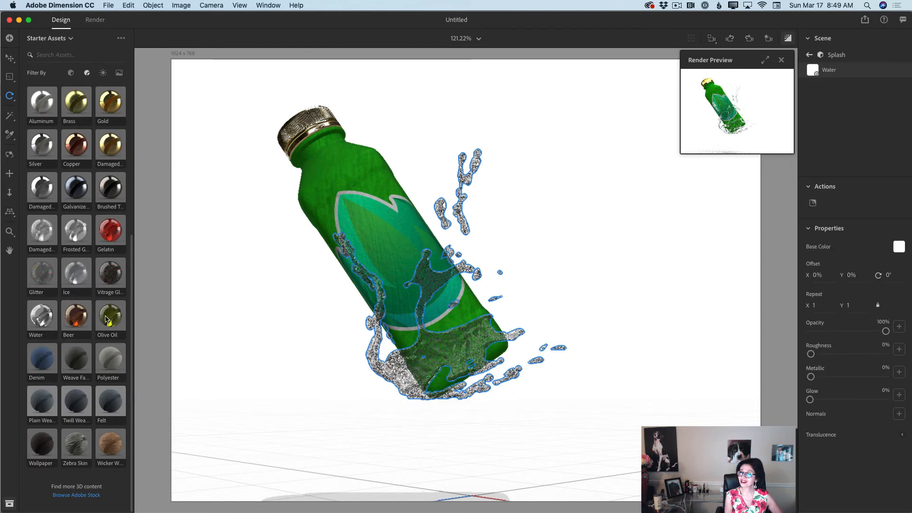
click(765, 59)
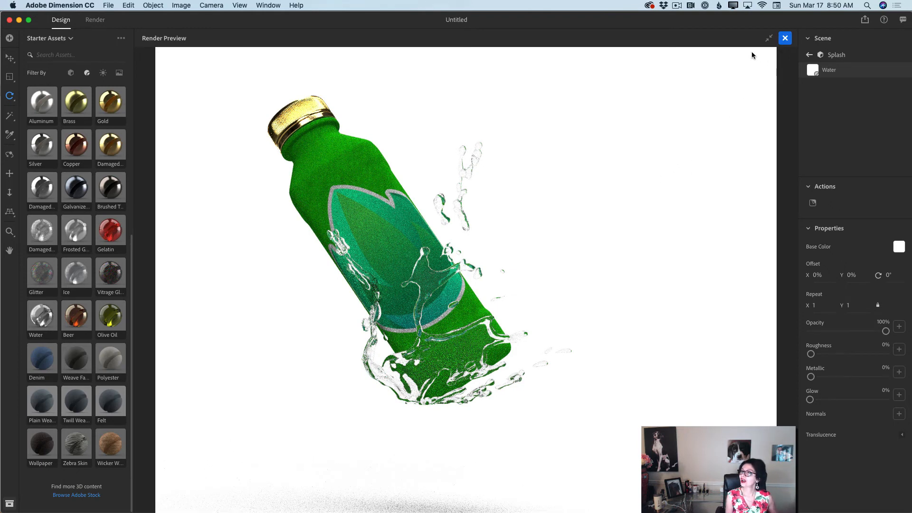
click(768, 38)
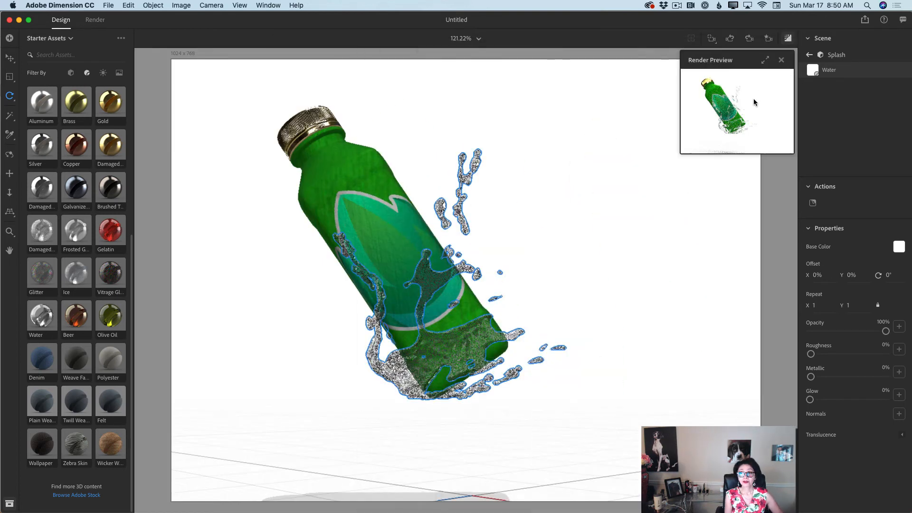
Step: Return to the scene's object list and set the Diagonal Gradient image as the environment's background
click(809, 55)
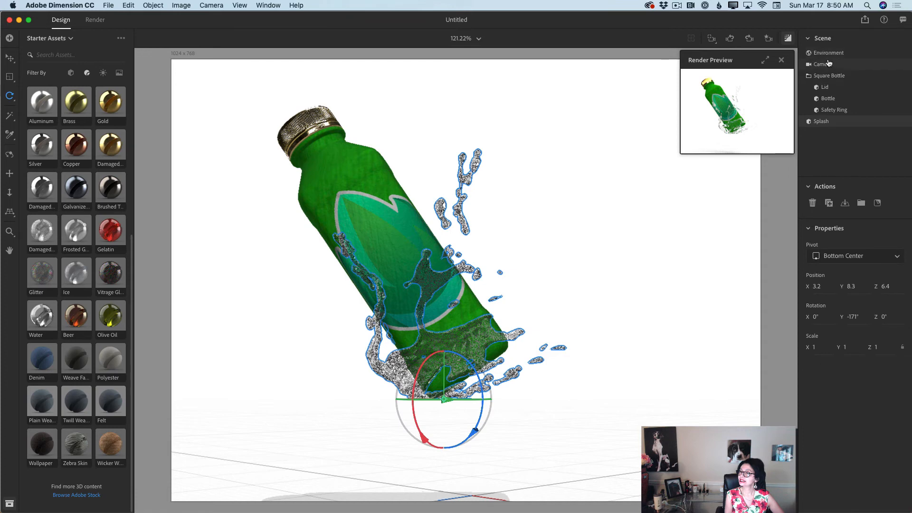
click(832, 54)
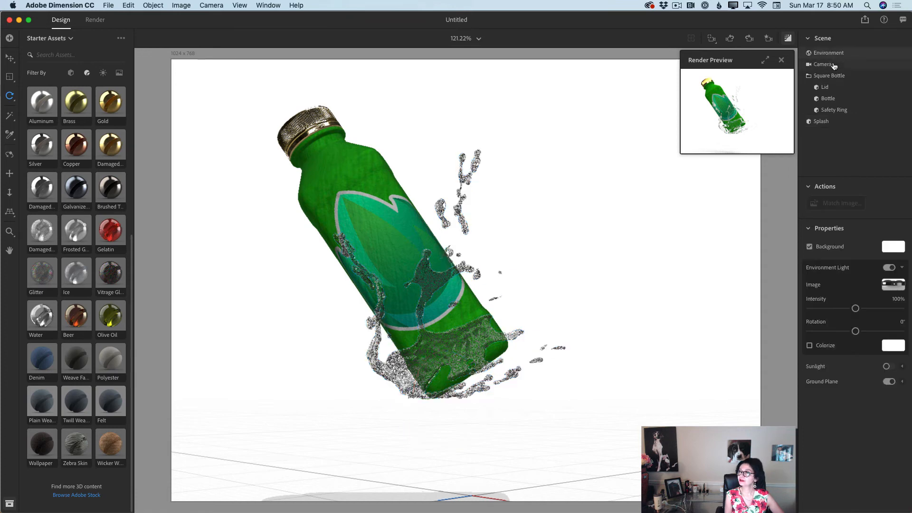
click(119, 73)
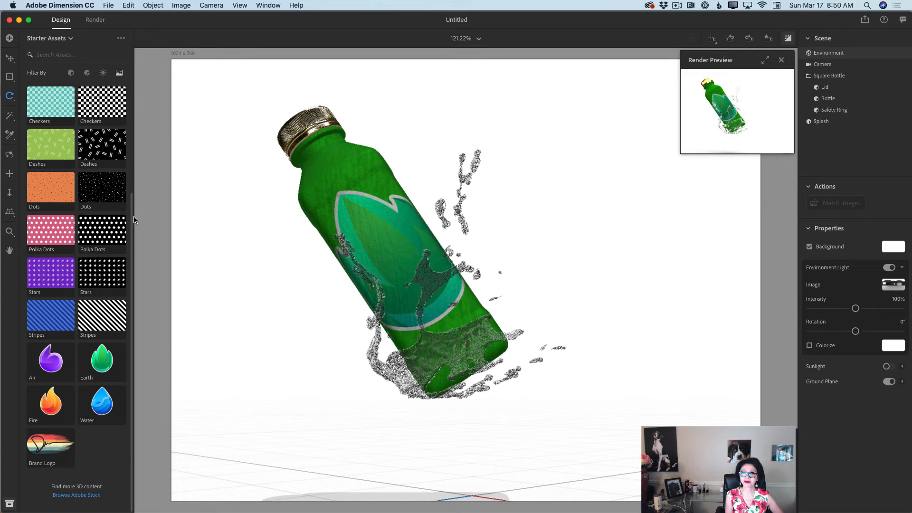
scroll(112, 214, up, 5)
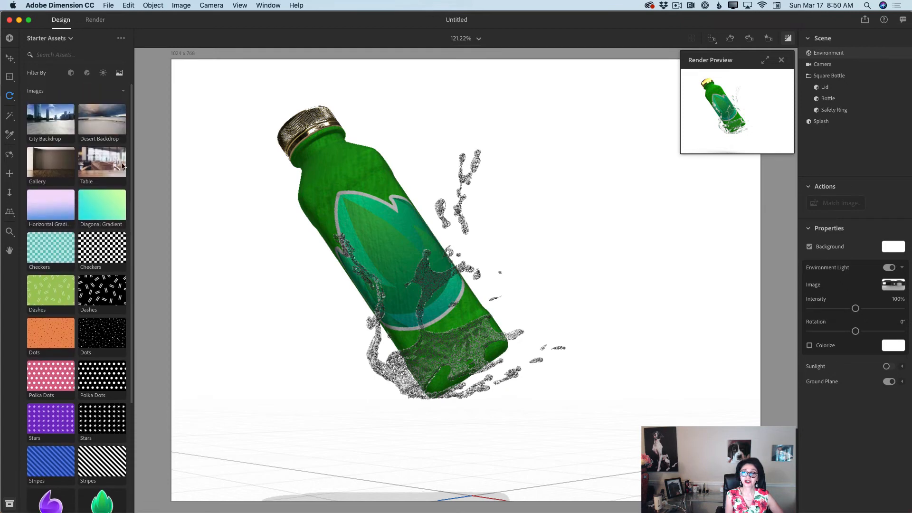
click(108, 208)
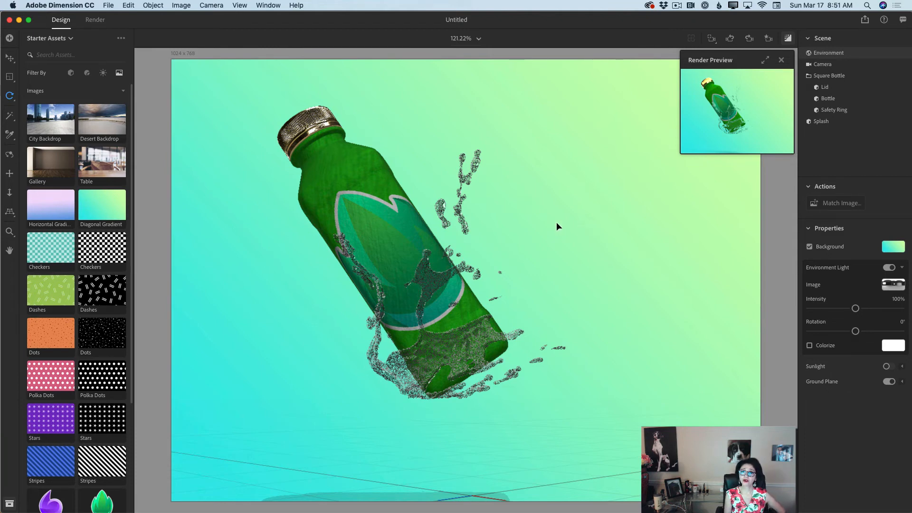
Step: Light the environment with Topanga Forest at 200% intensity and about 69.4° rotation, checking it in the enlarged render preview
click(103, 73)
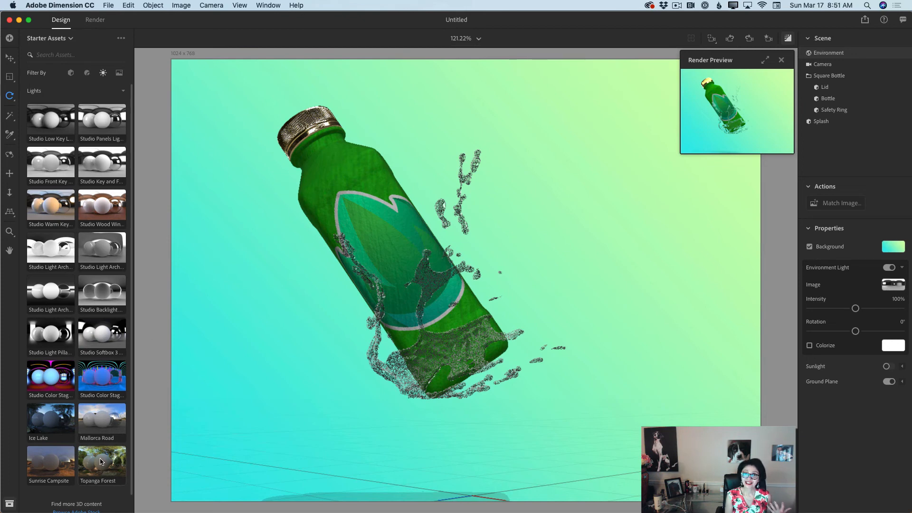
click(101, 461)
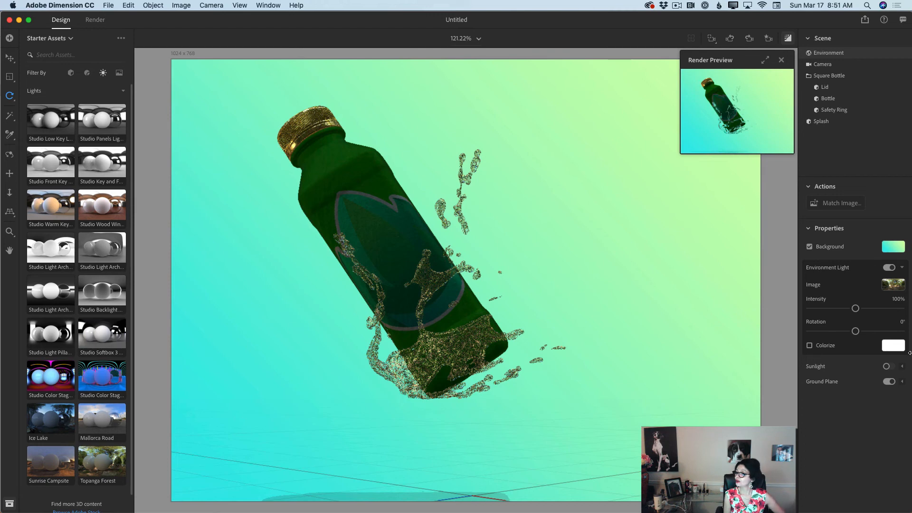
drag(855, 309, 909, 310)
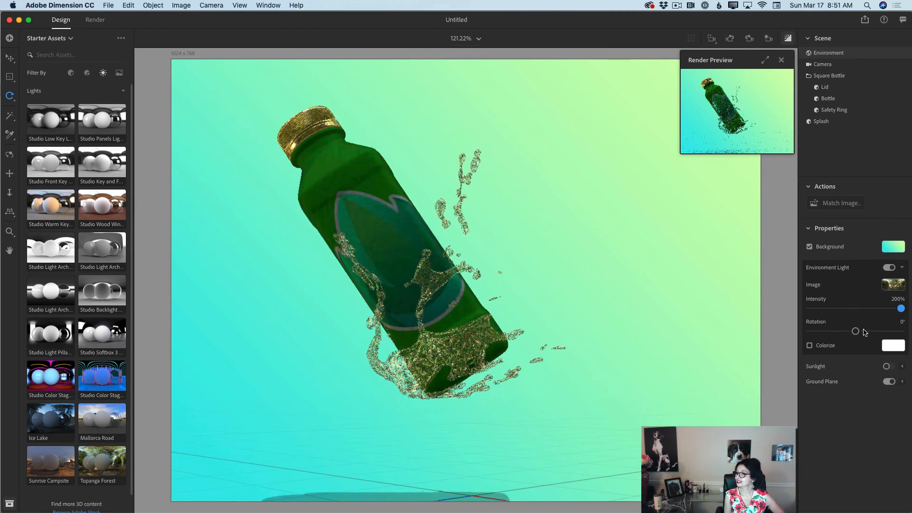
drag(855, 331, 873, 331)
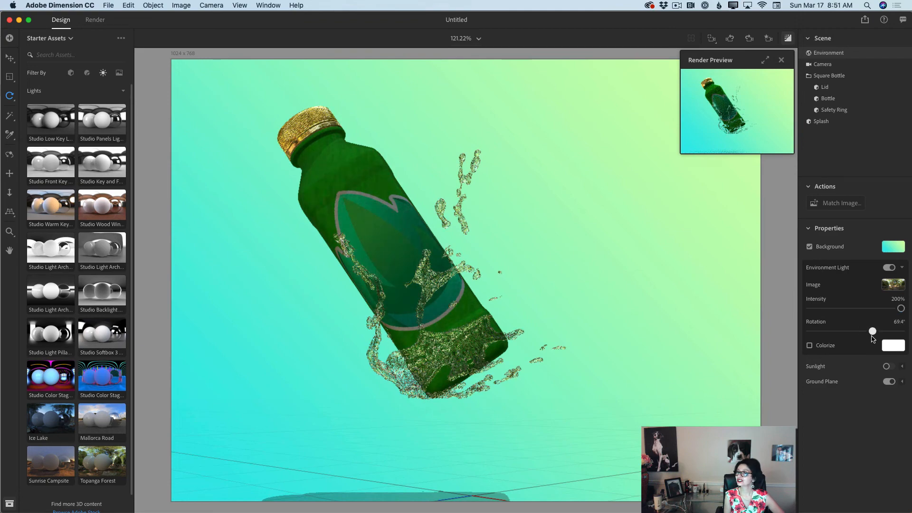
click(766, 60)
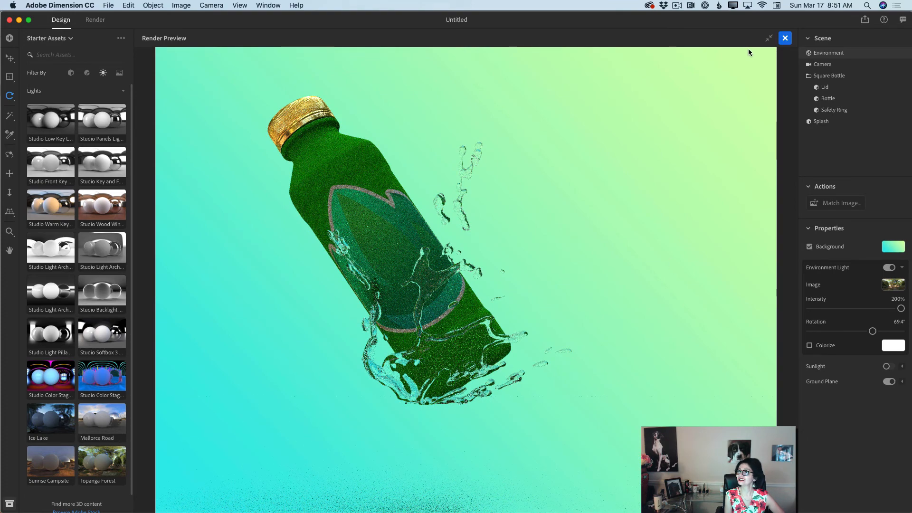
click(769, 38)
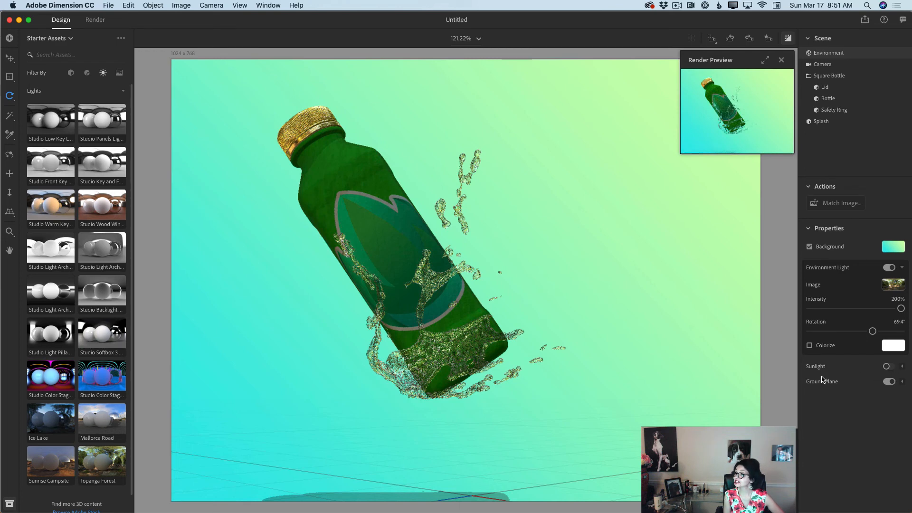
Step: Enable Sunlight at 125% intensity, about 55.31° height and 178.12° rotation, checking it in the enlarged render preview
click(889, 367)
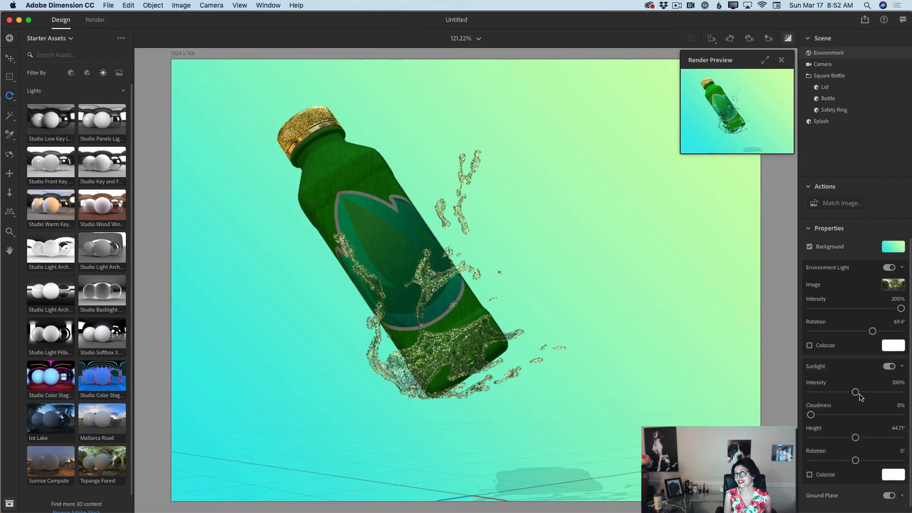
drag(856, 393, 867, 394)
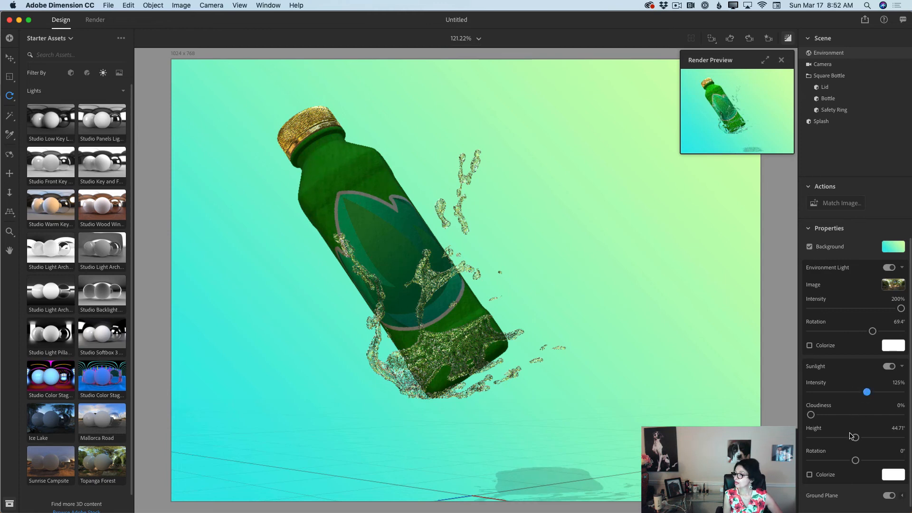
drag(855, 438, 900, 460)
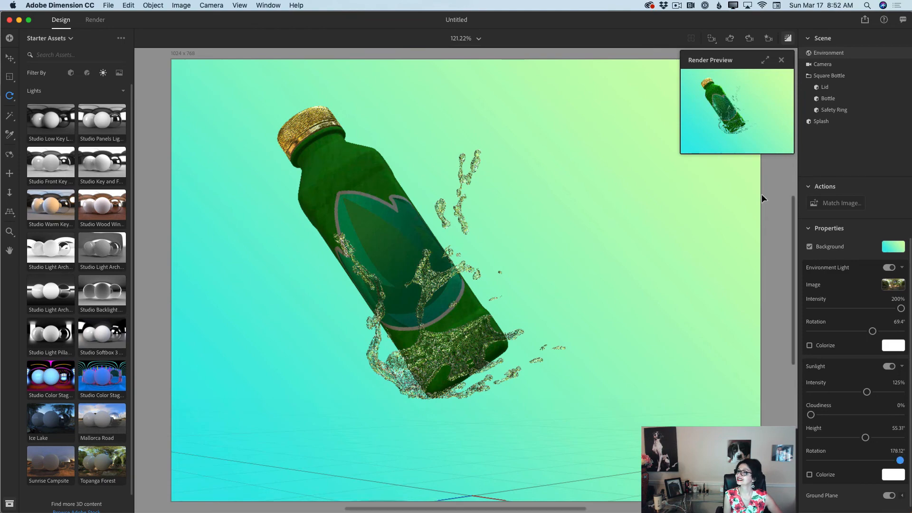
click(766, 60)
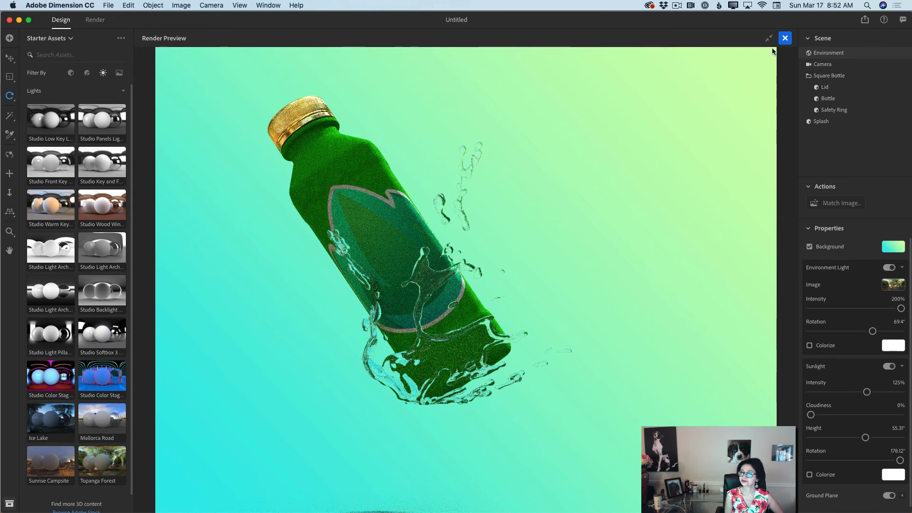
click(769, 38)
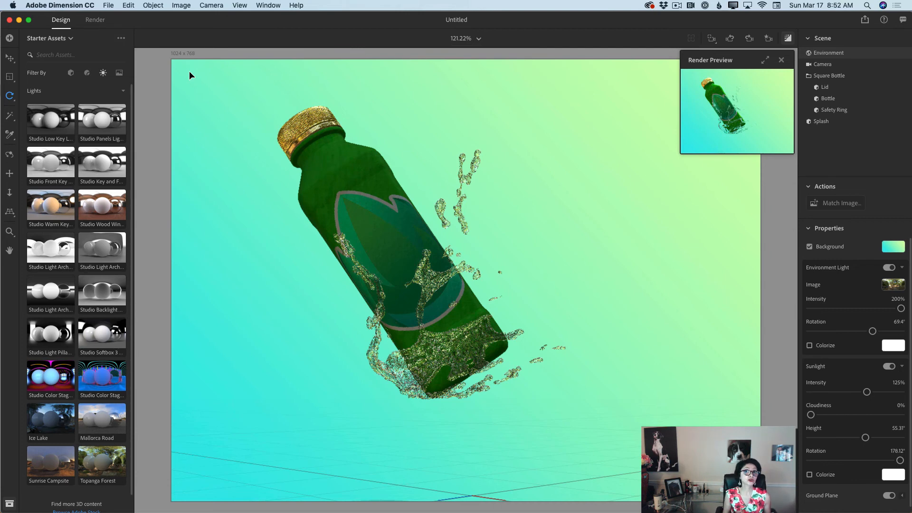
Step: Render the scene at High (Slow) quality with the export filename Tutorial, discarding any unsaved render progress
click(96, 21)
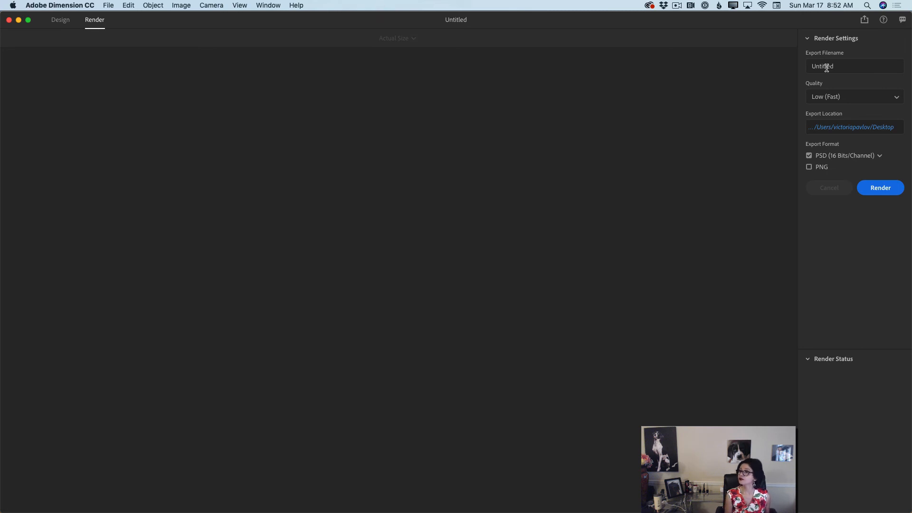
drag(811, 66, 818, 68)
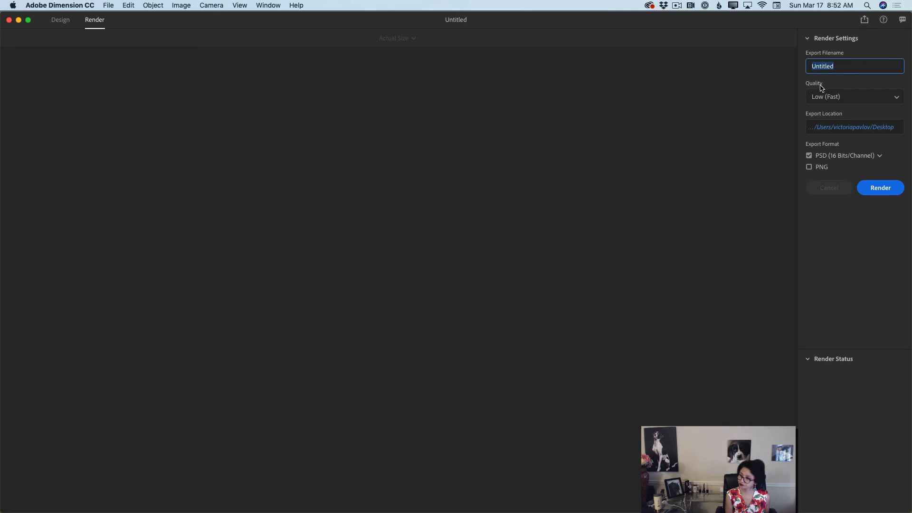
text(T)
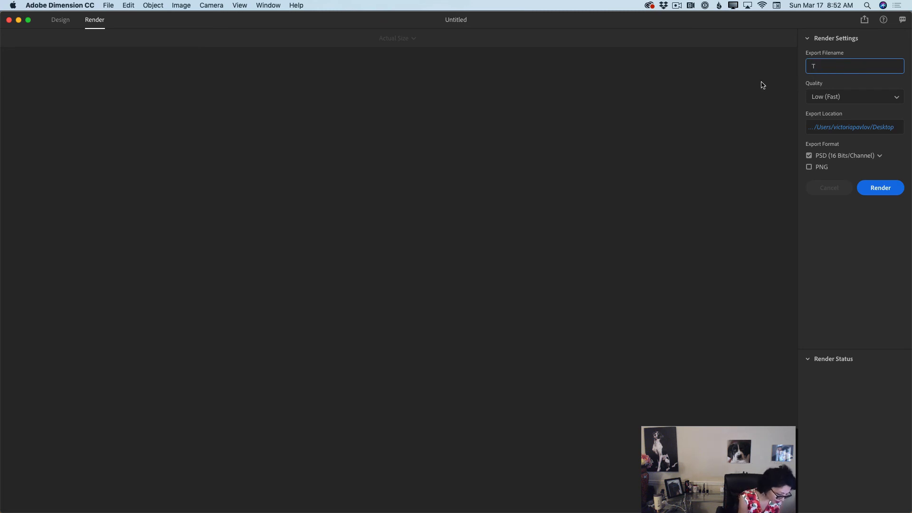
text(utorial)
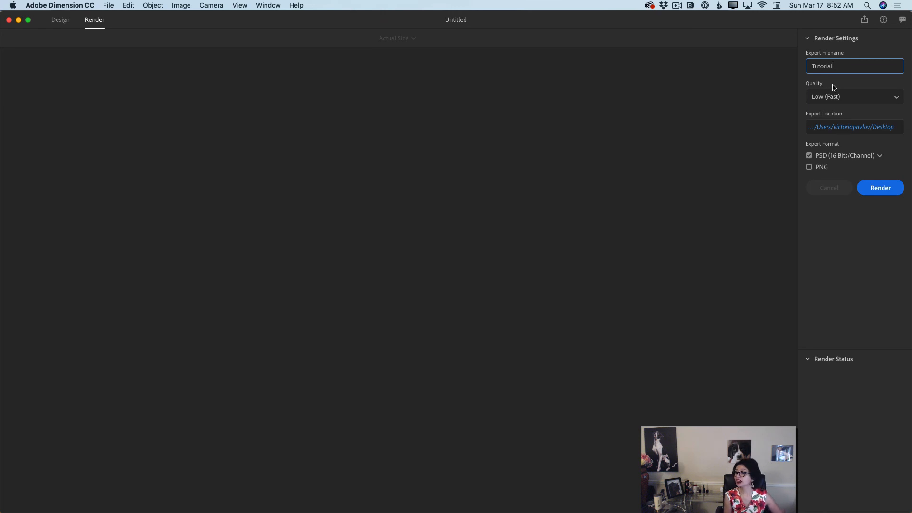
click(831, 99)
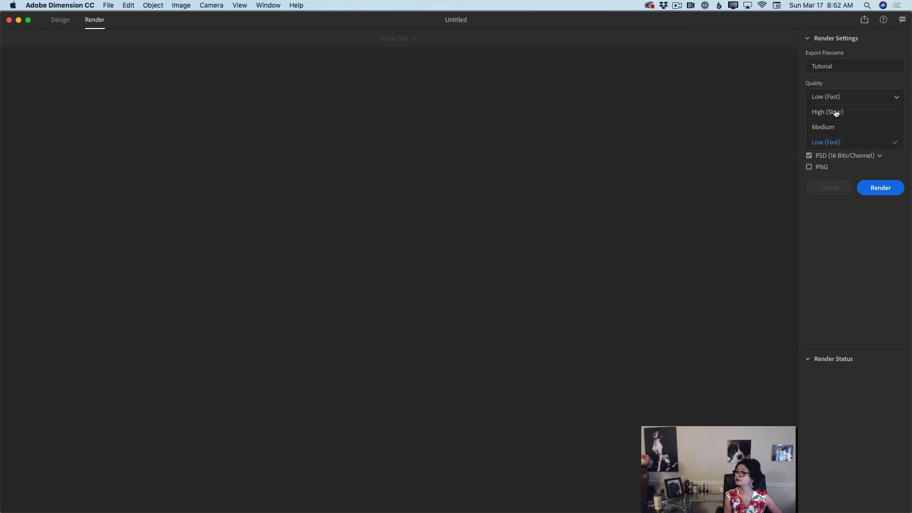
click(836, 112)
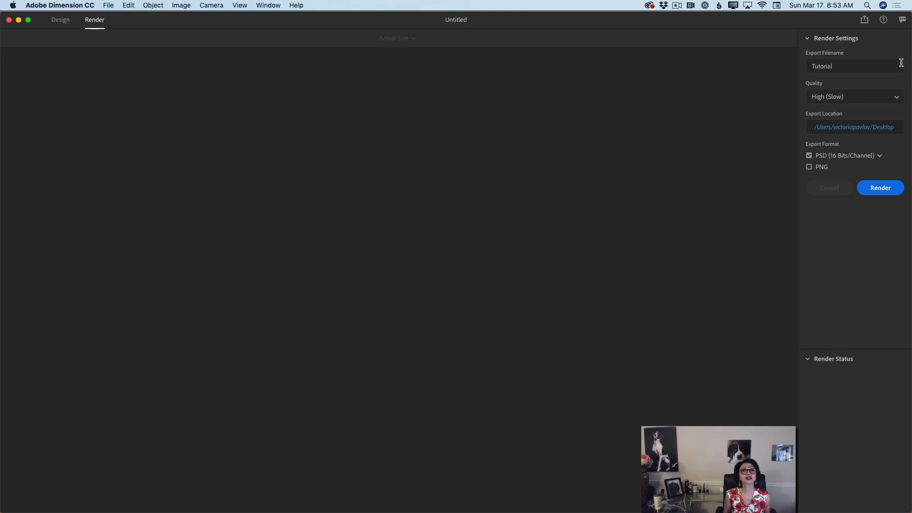
click(878, 191)
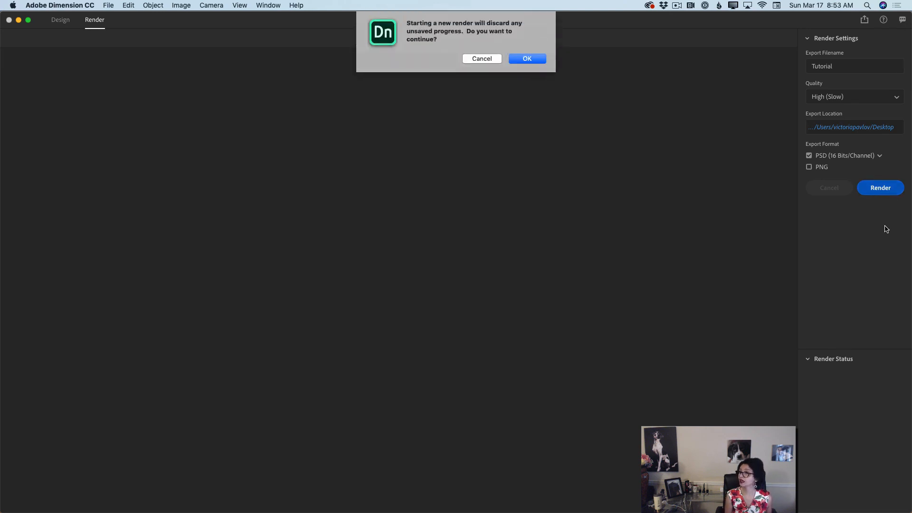
click(524, 58)
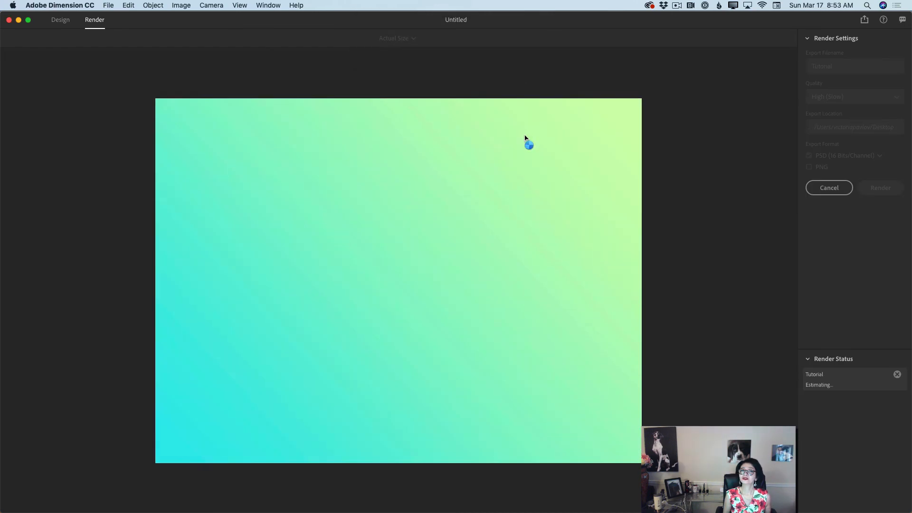